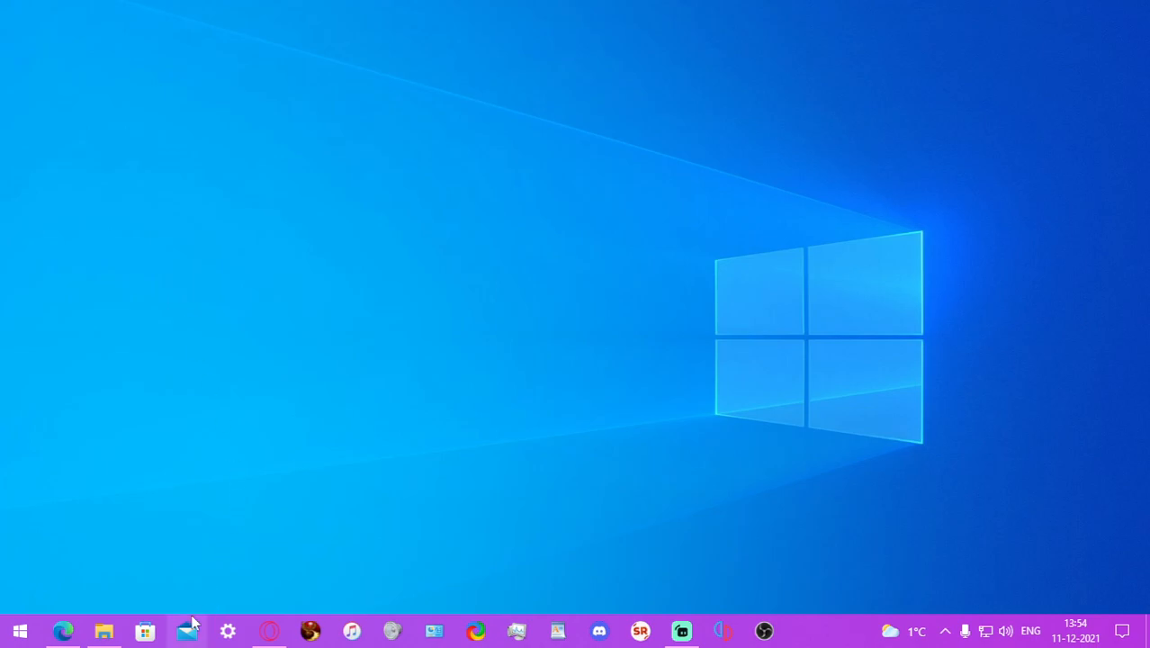
View the Streamlabs Desktop download page in Microsoft Edge, dismissing its cookie notice, and close the browser
mouse_move(77, 627)
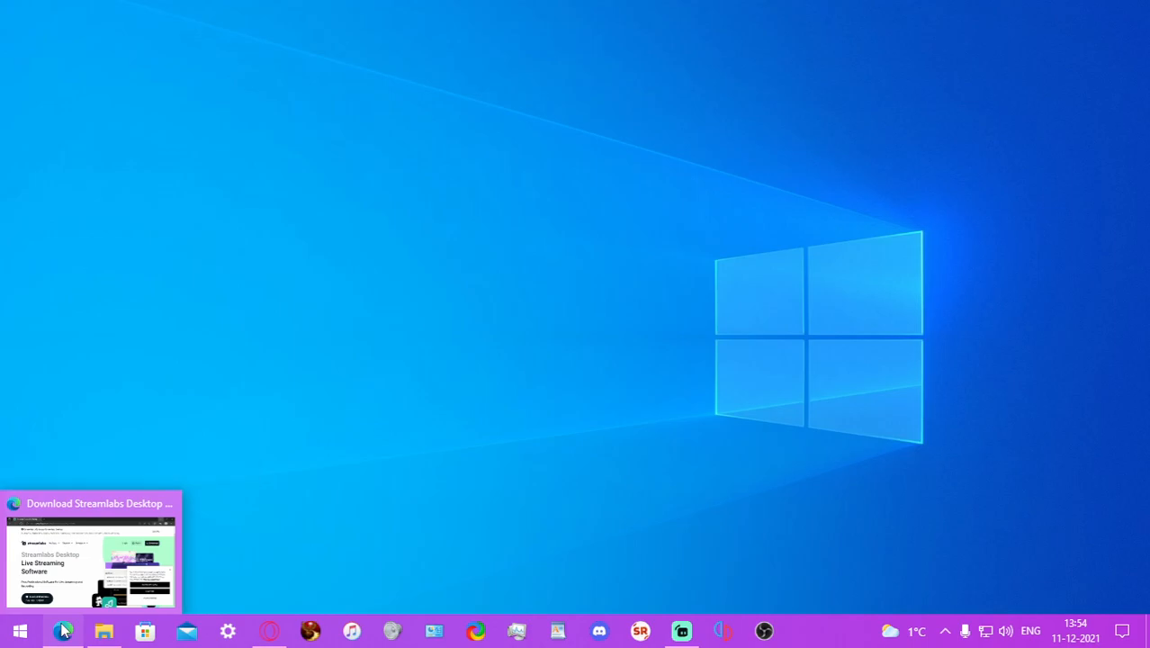
click(63, 631)
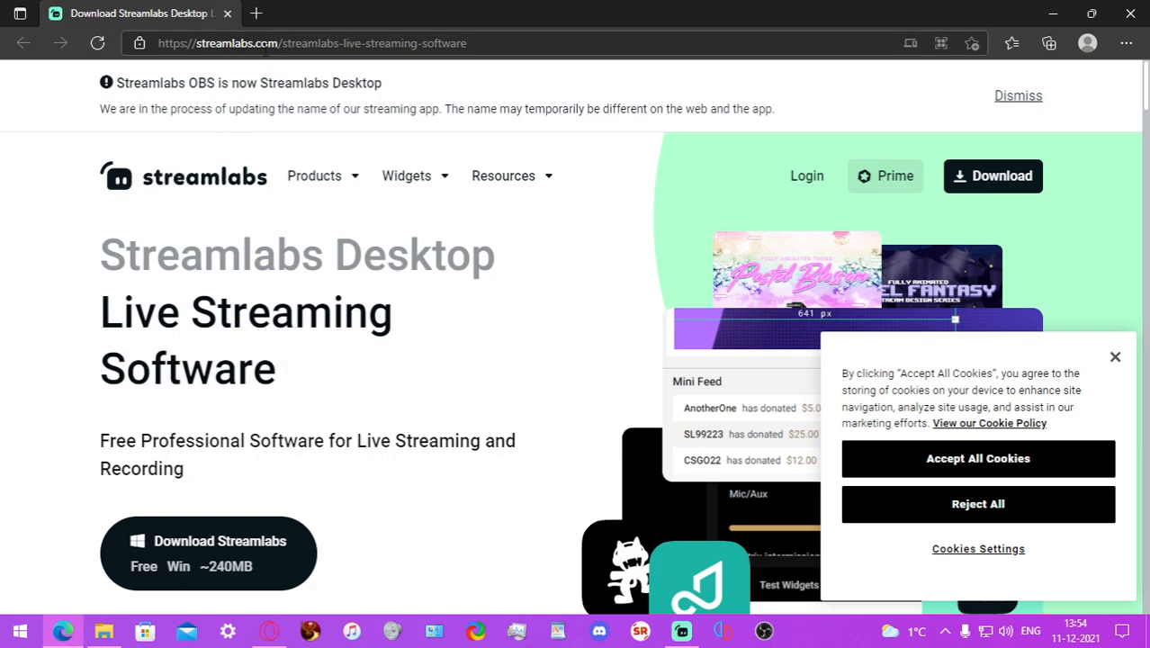
click(242, 43)
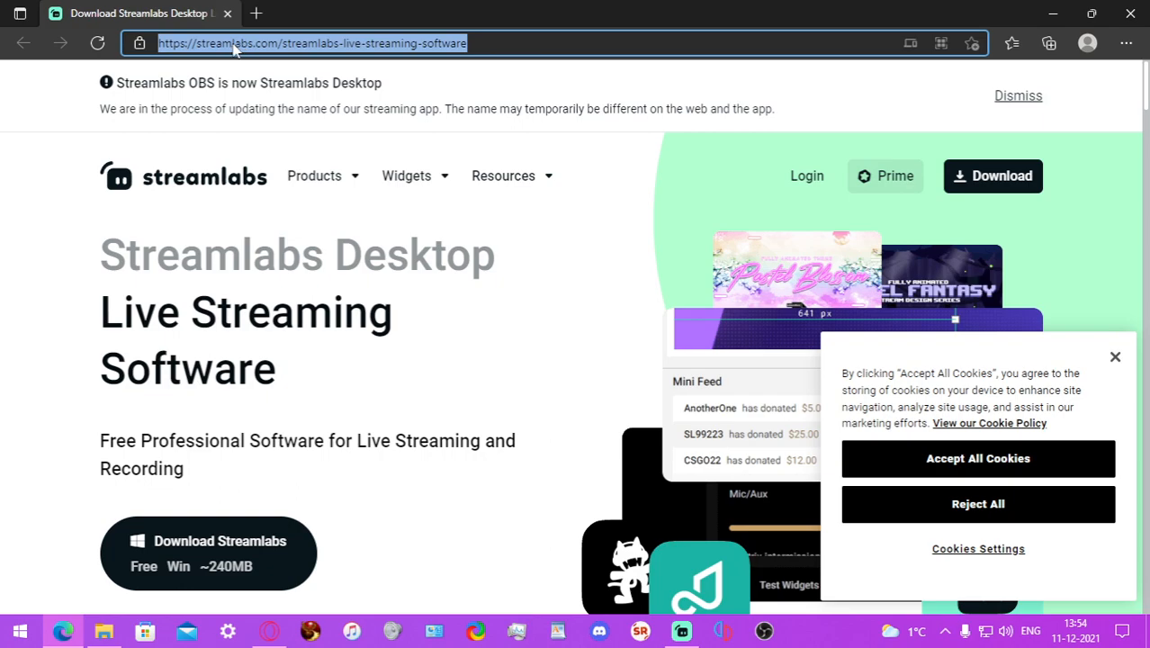
click(66, 324)
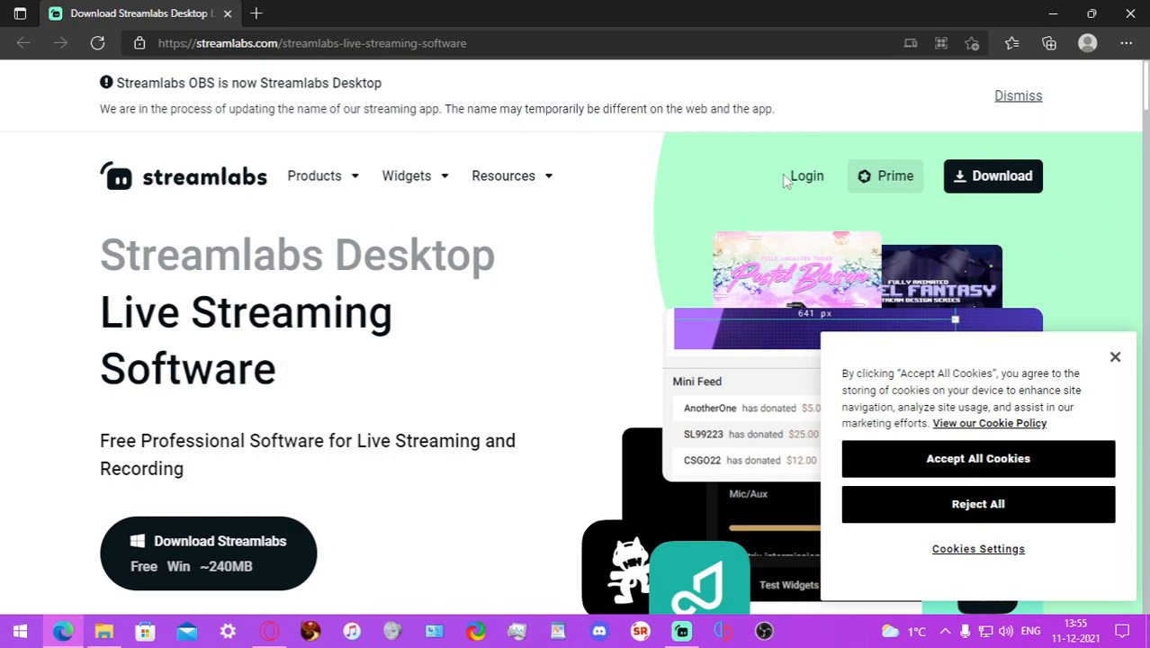
click(1048, 274)
mouse_move(357, 194)
click(1114, 359)
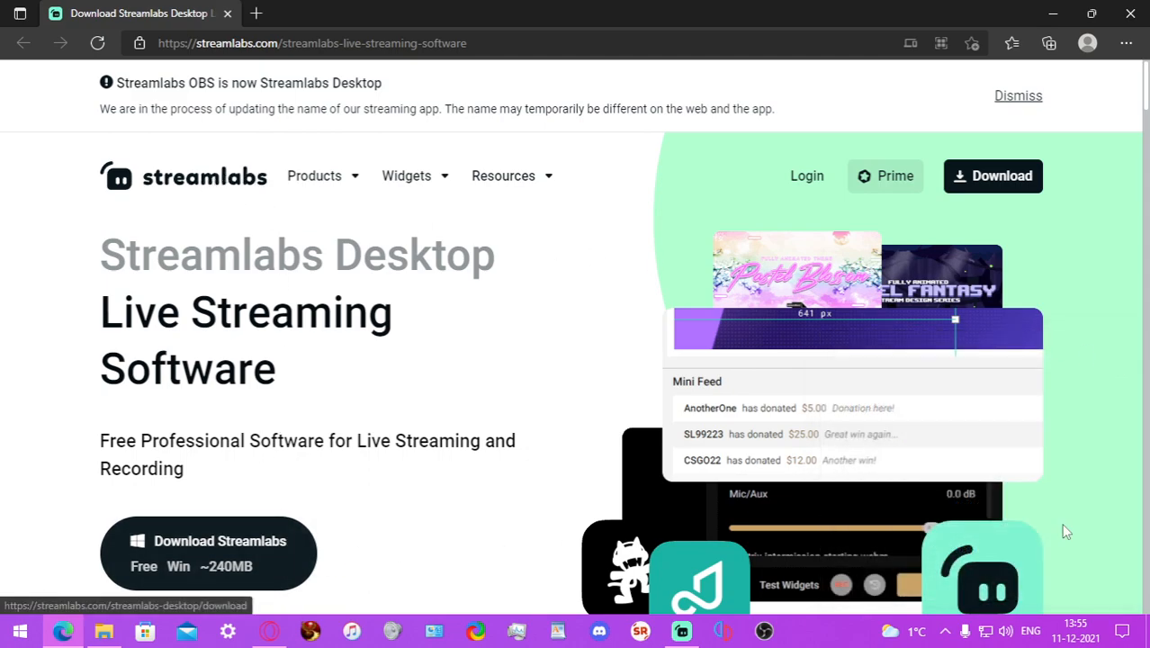
click(1132, 12)
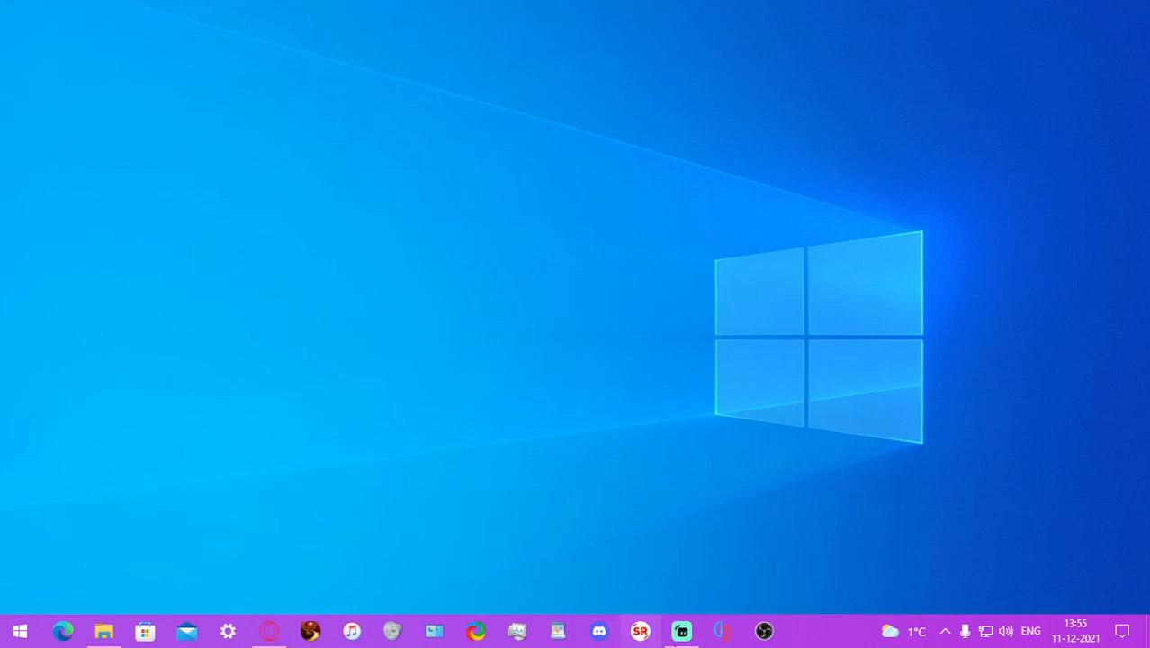
Switch to Streamlabs Desktop and add a Screen Capture source to the scene, keeping the default name
click(681, 630)
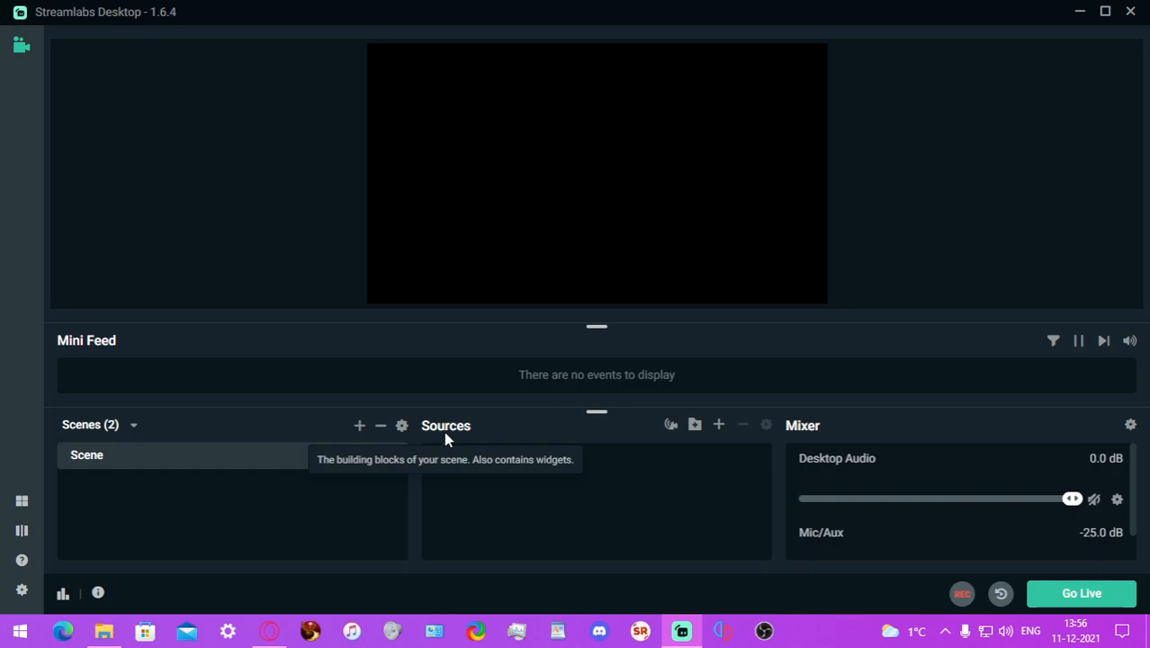
click(720, 427)
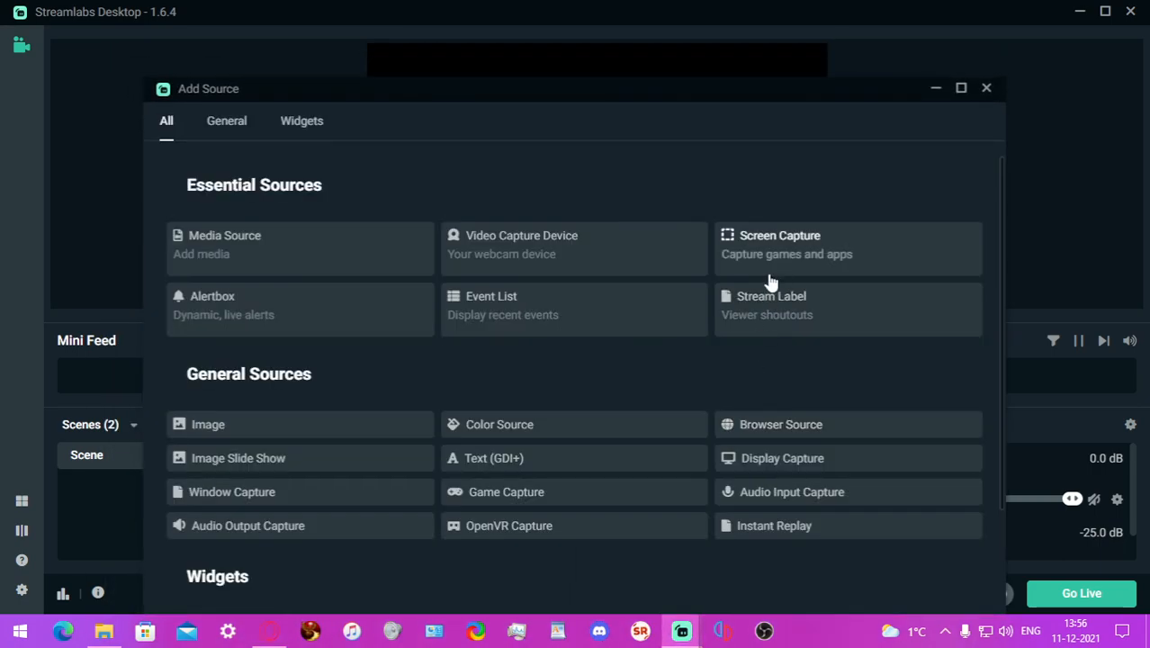
click(886, 257)
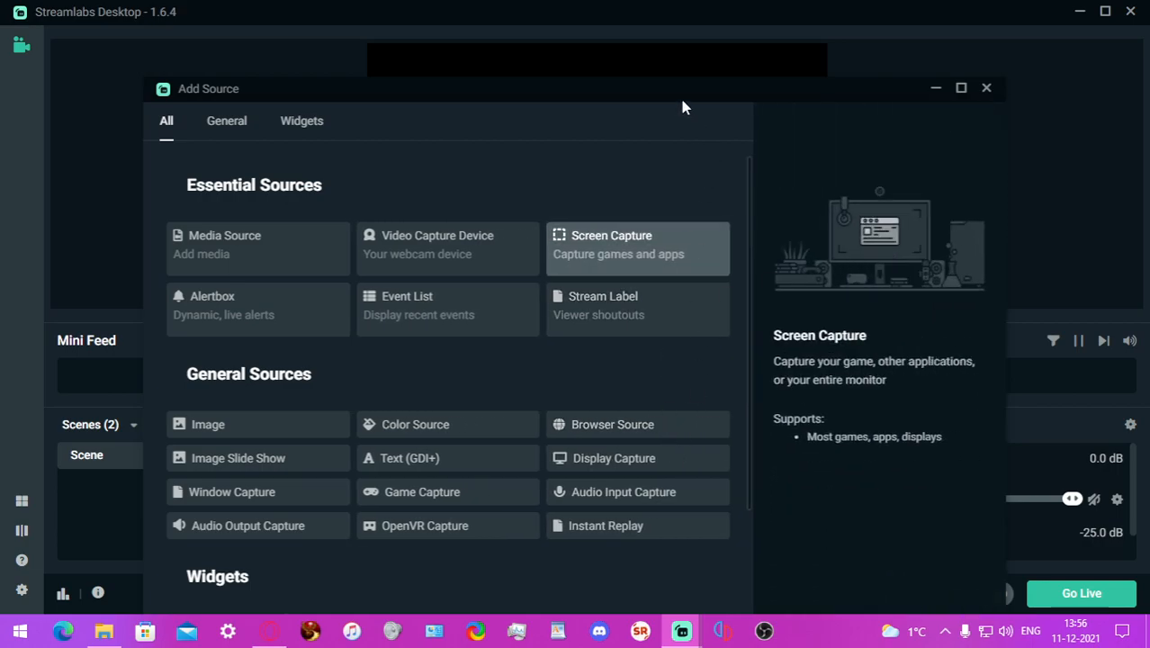
drag(680, 90, 670, 20)
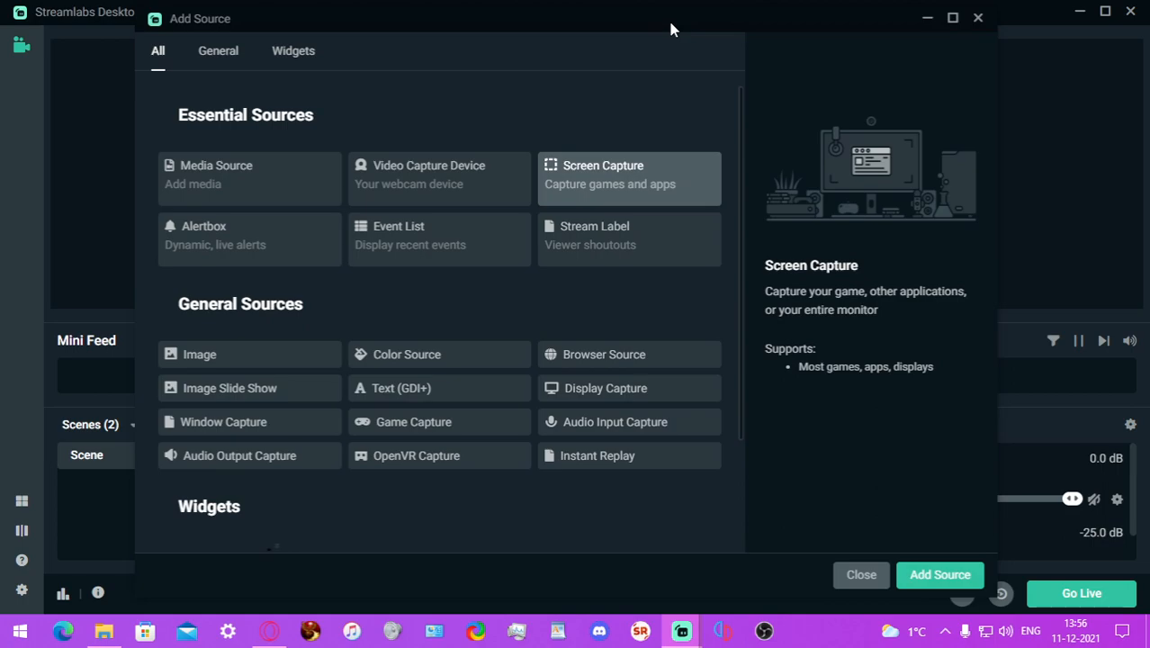
click(939, 577)
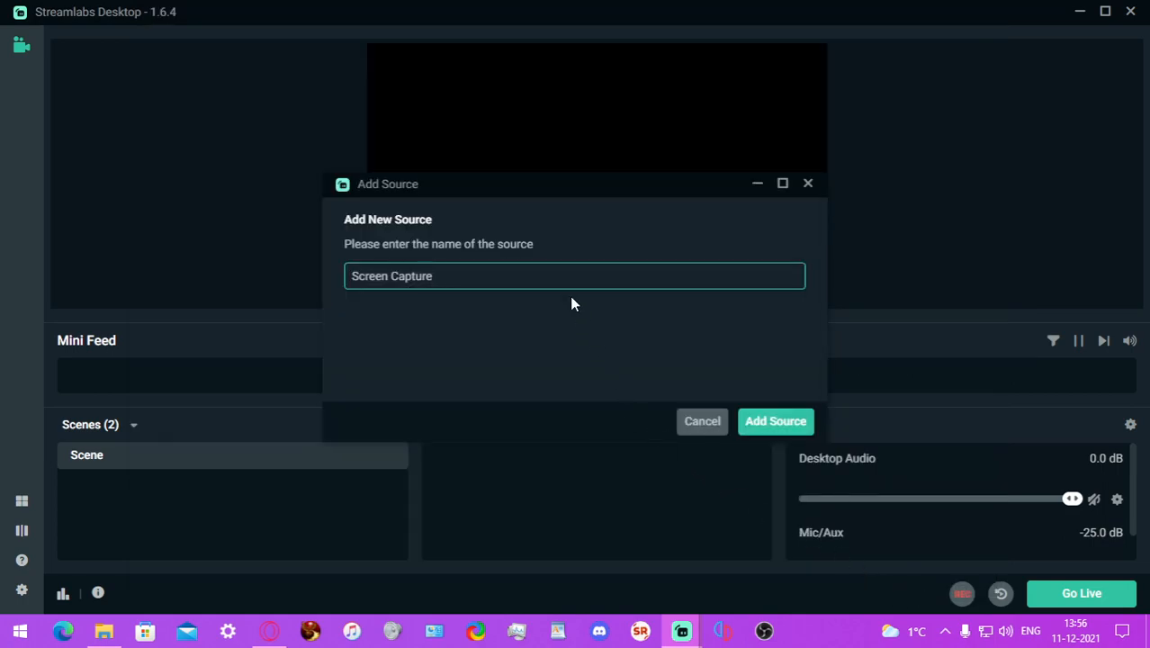
click(769, 428)
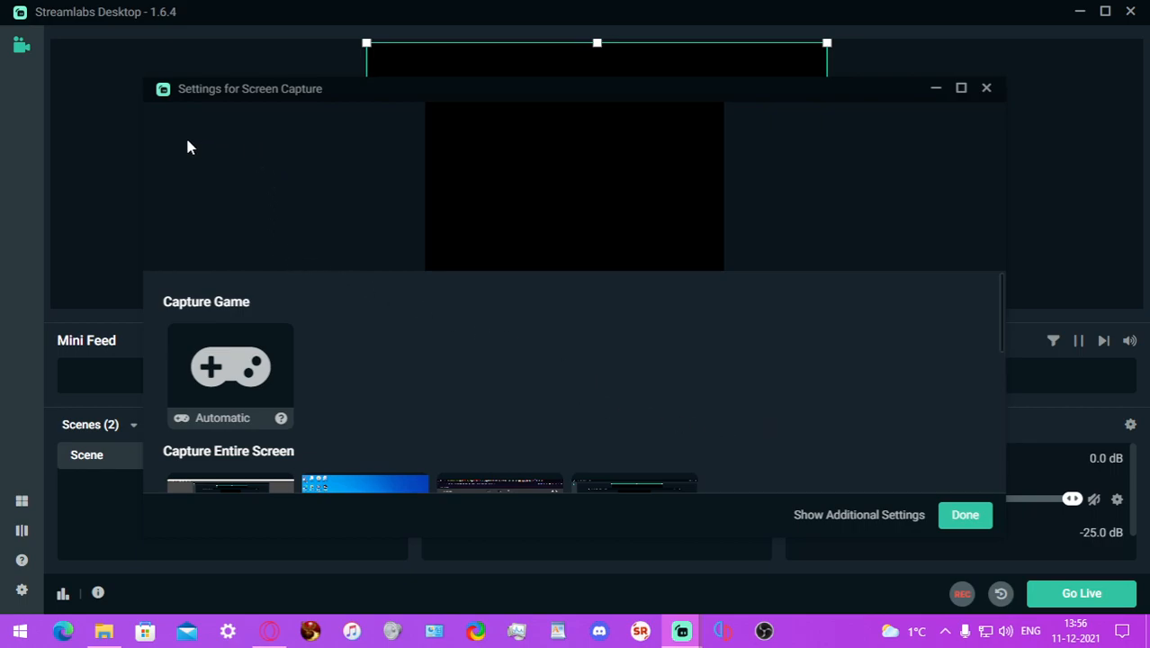
Set the Screen Capture source to capture the entire Screen 4 and finish its settings
scroll(775, 366, down, 2)
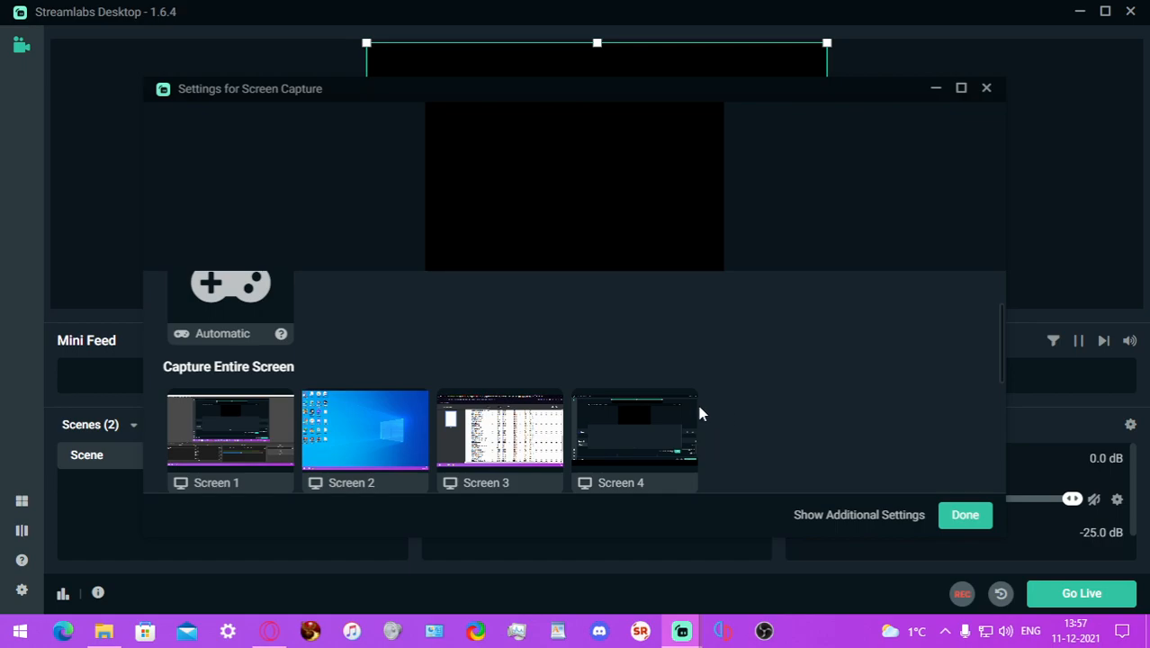
scroll(661, 421, down, 1)
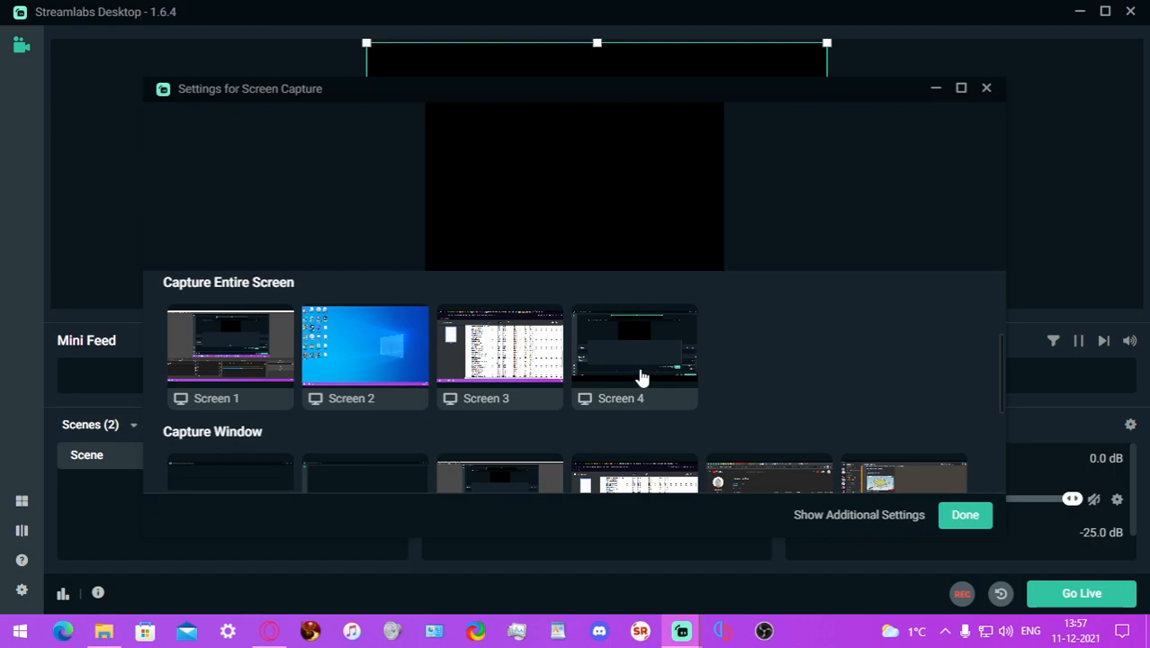
click(640, 377)
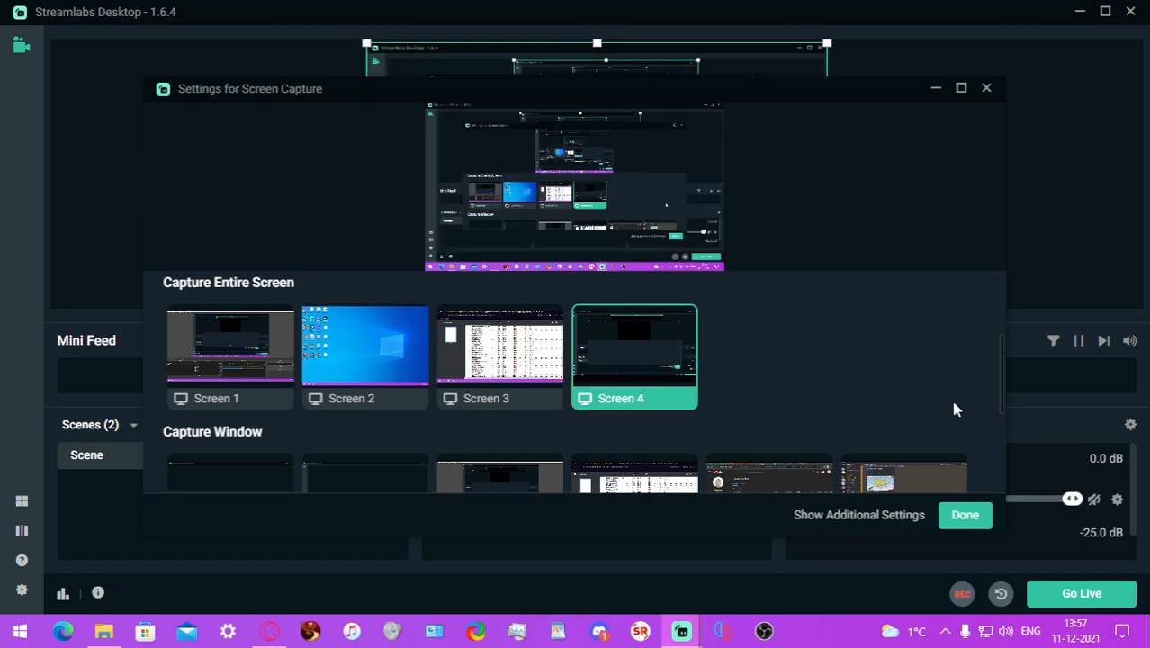
click(965, 514)
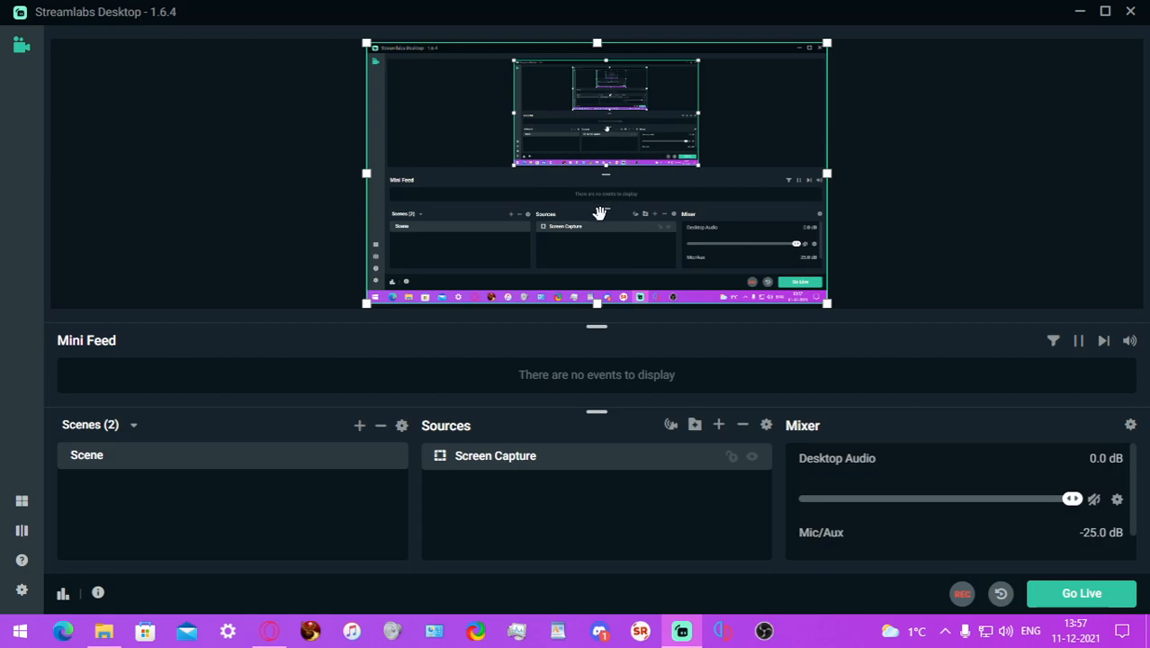
right_click(1116, 502)
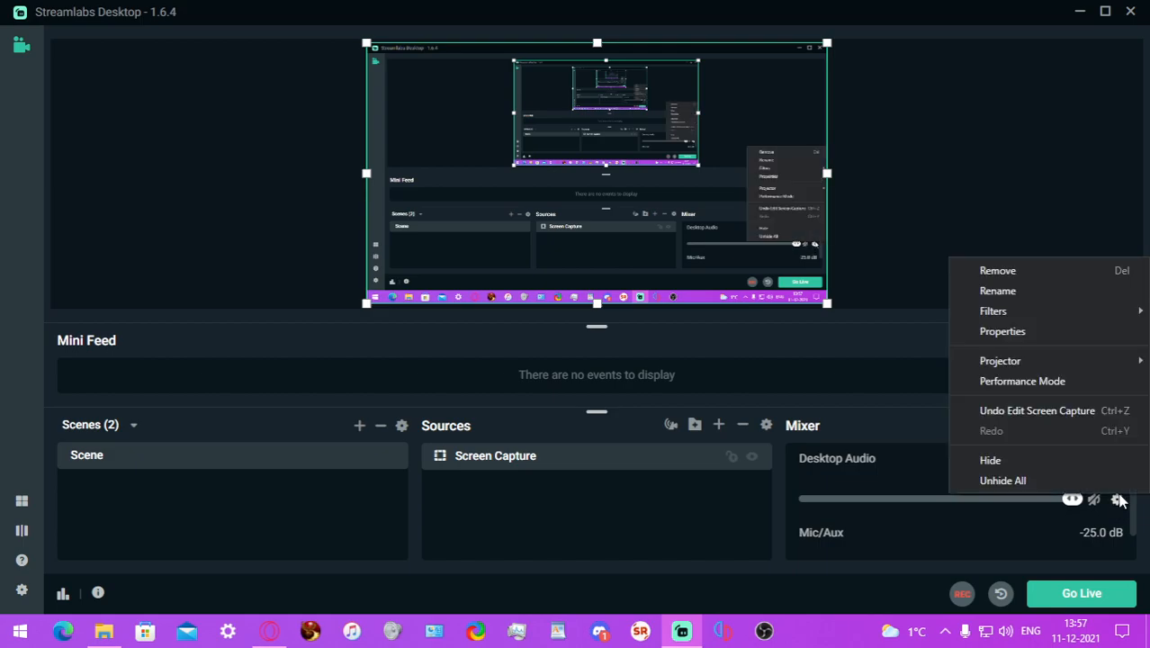
click(1004, 294)
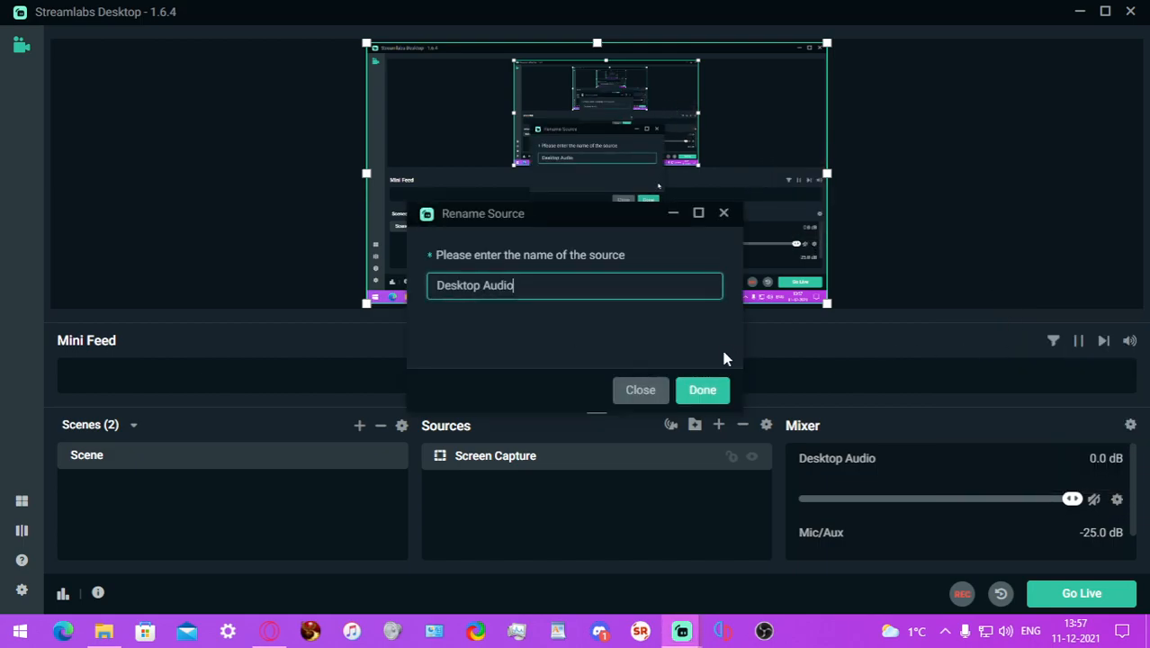
click(688, 390)
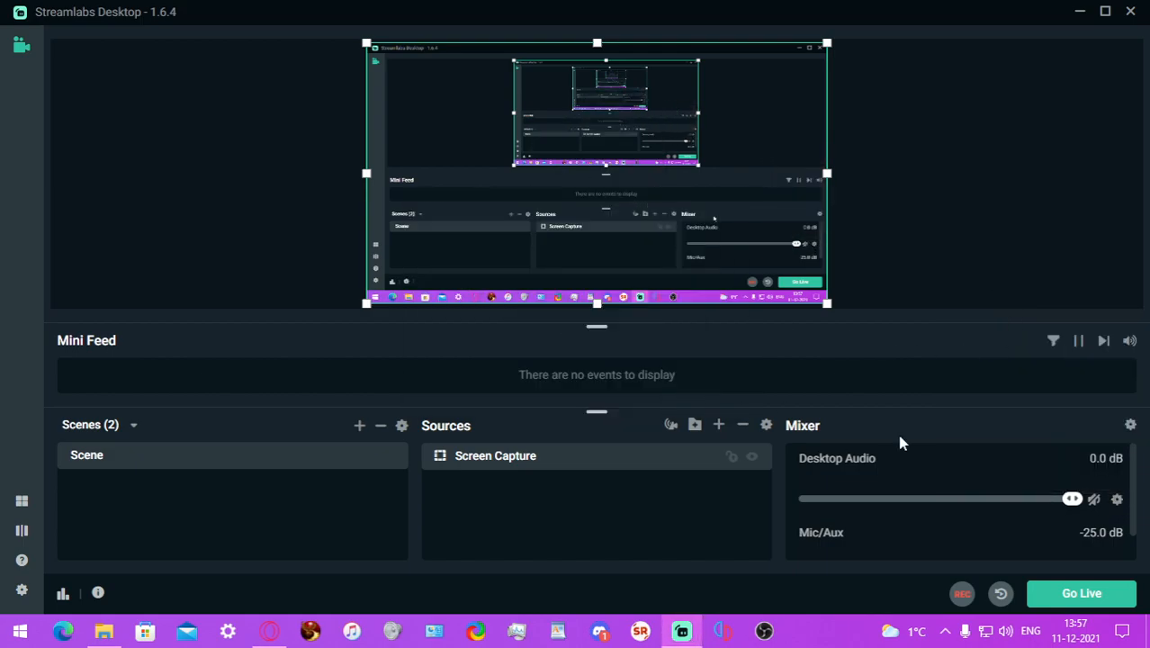
Remove the Desktop Audio and Mic/Aux sources from the mixer, confirming their removal from all scenes
click(1117, 499)
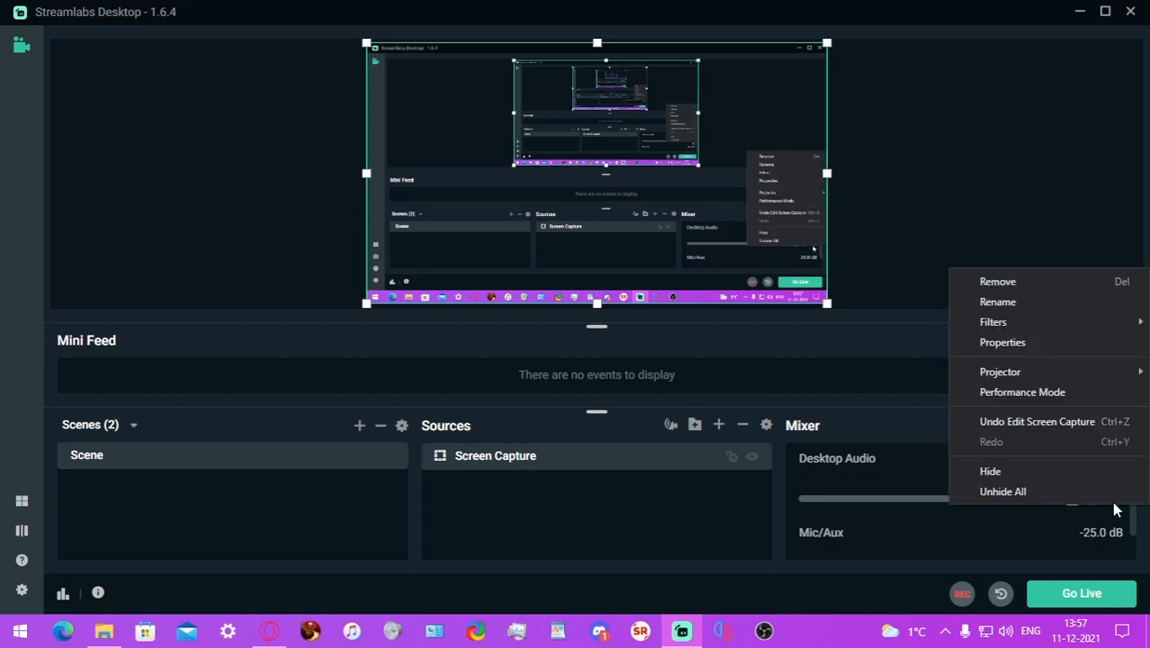
click(993, 281)
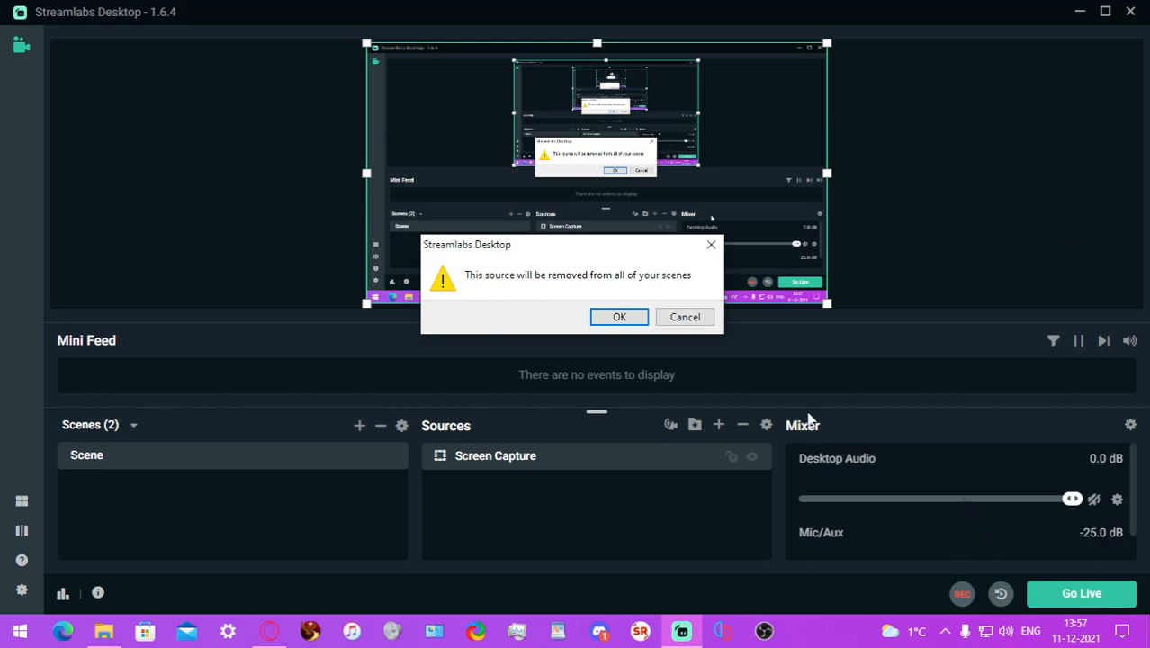
click(619, 317)
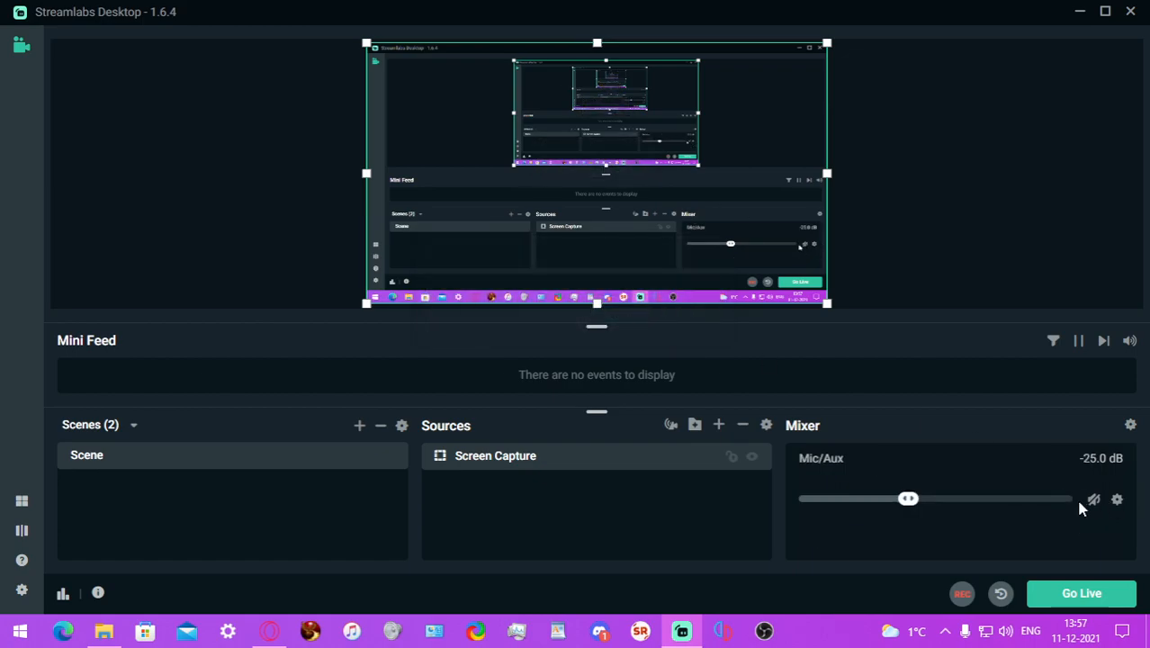
click(1115, 499)
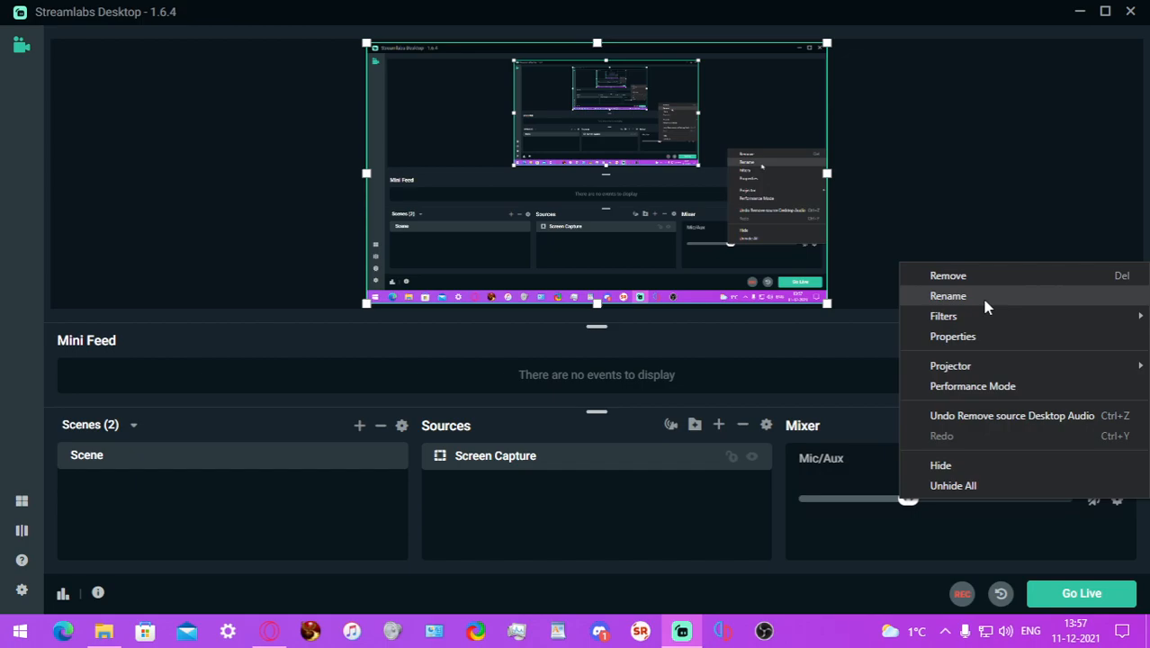
click(957, 276)
click(629, 317)
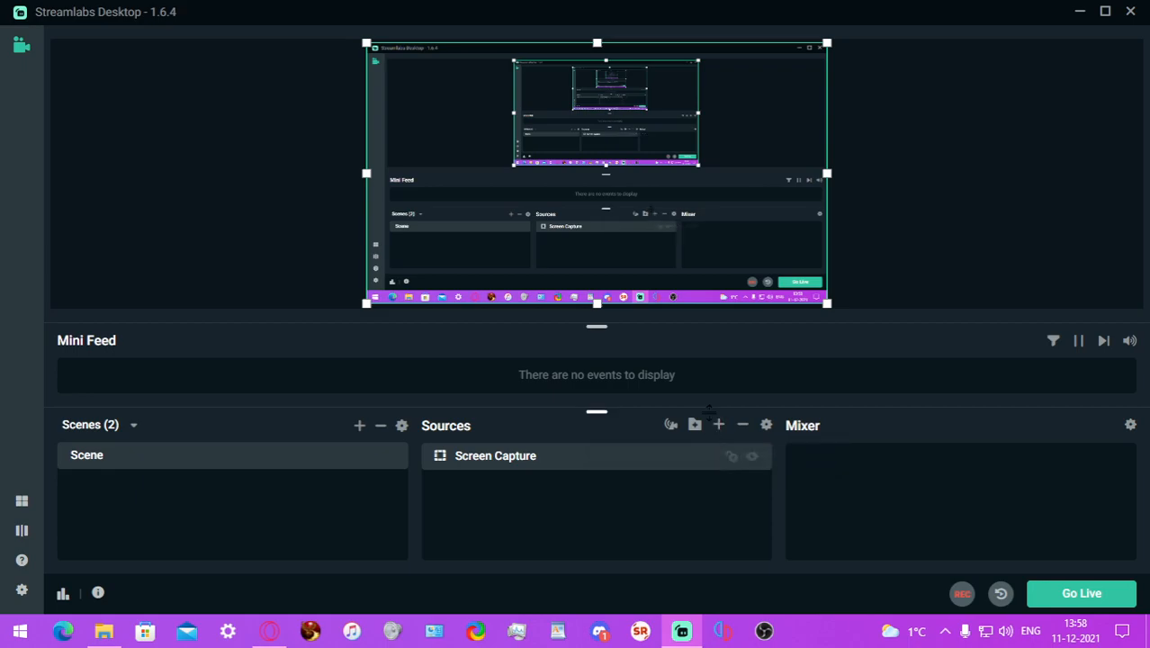
Add an Audio Output Capture source to the scene under its default name
click(720, 425)
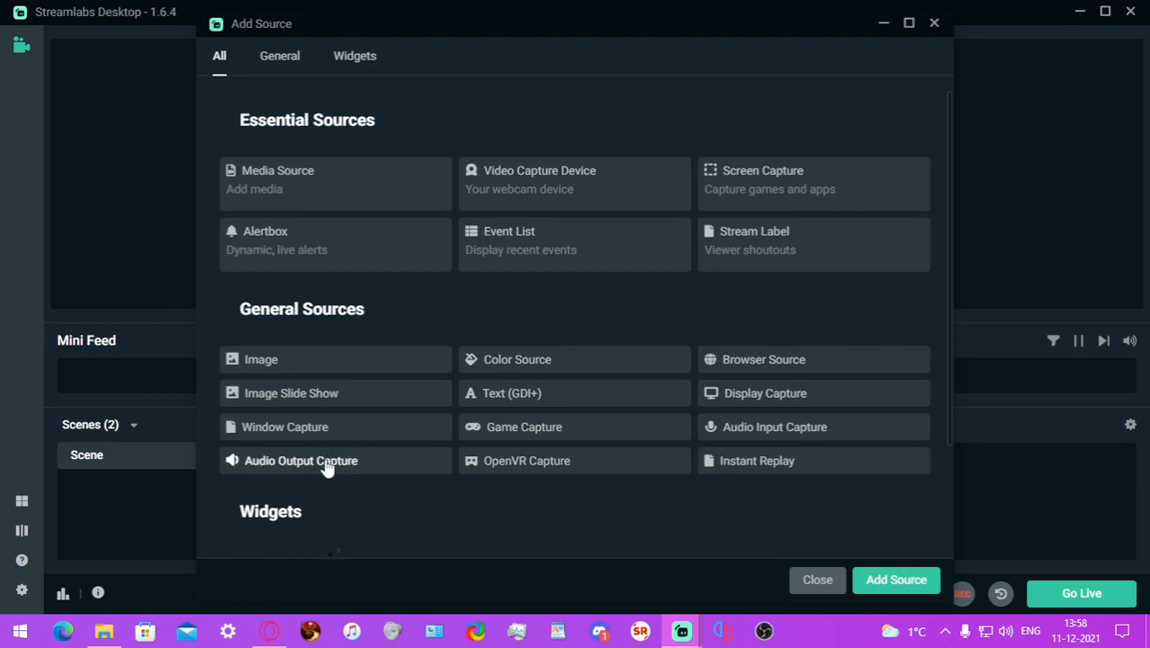
click(380, 468)
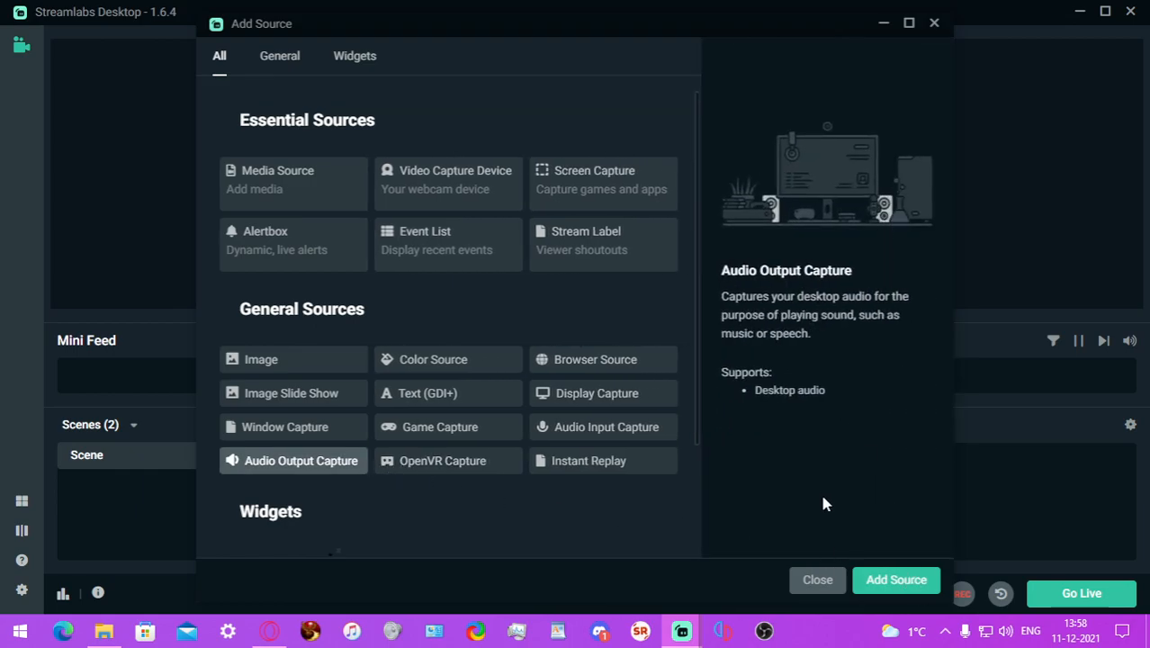
click(890, 580)
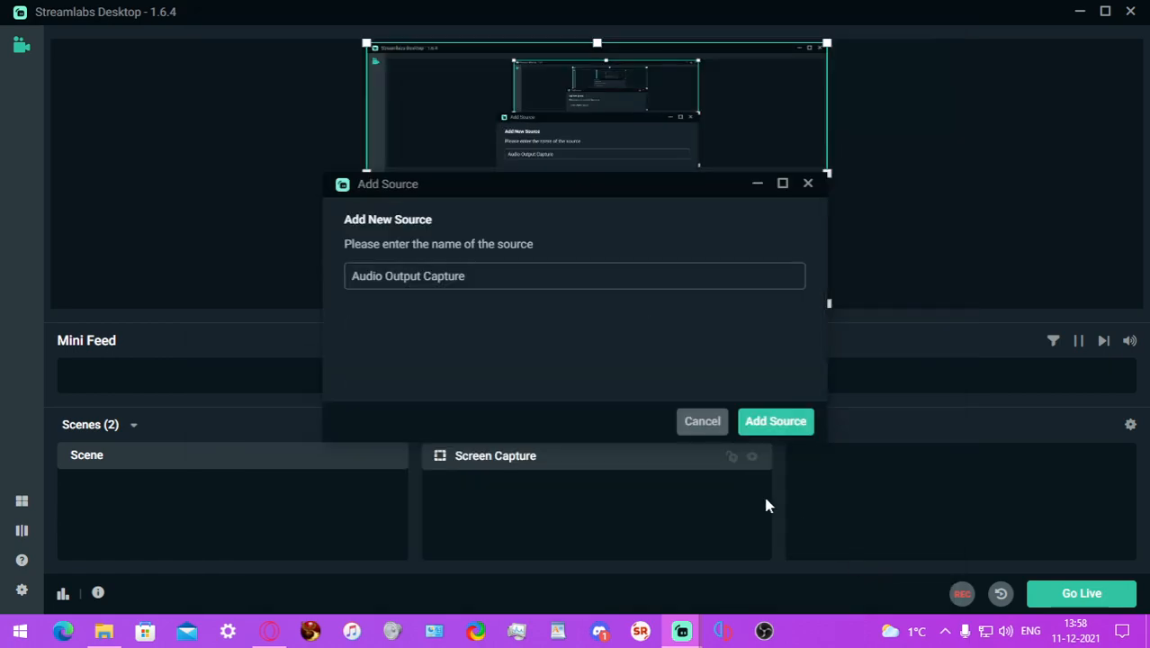
click(767, 423)
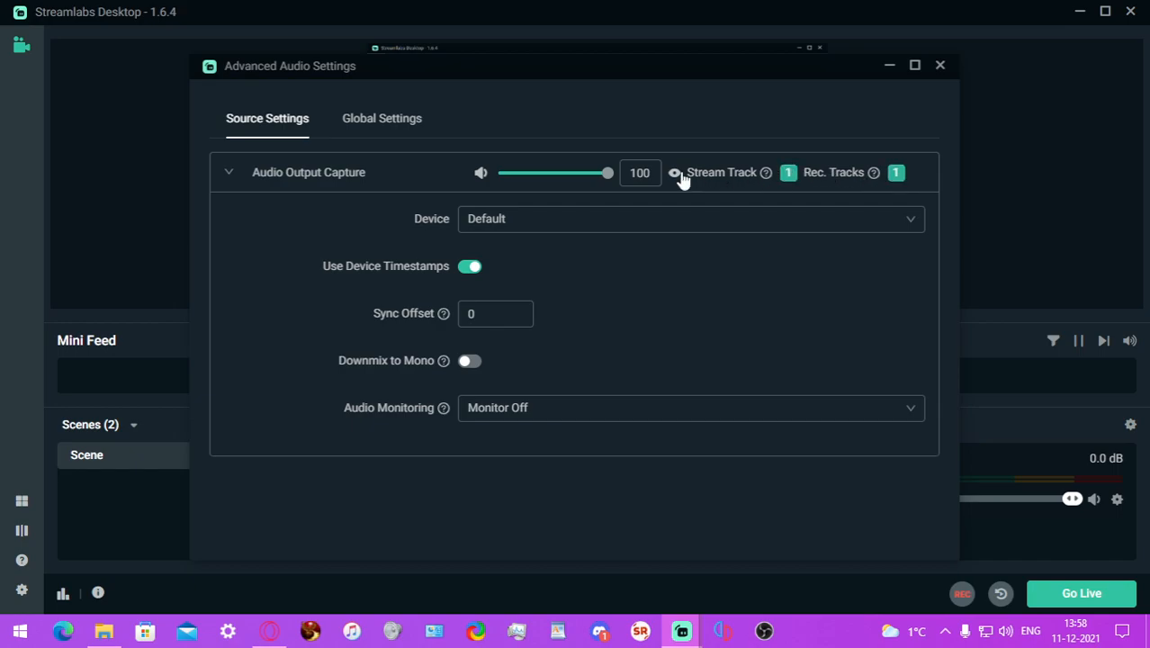
Set the Audio Output Capture volume to 50 and its device to Speakers (High Definition Audio Device), then close the audio settings
mouse_move(606, 176)
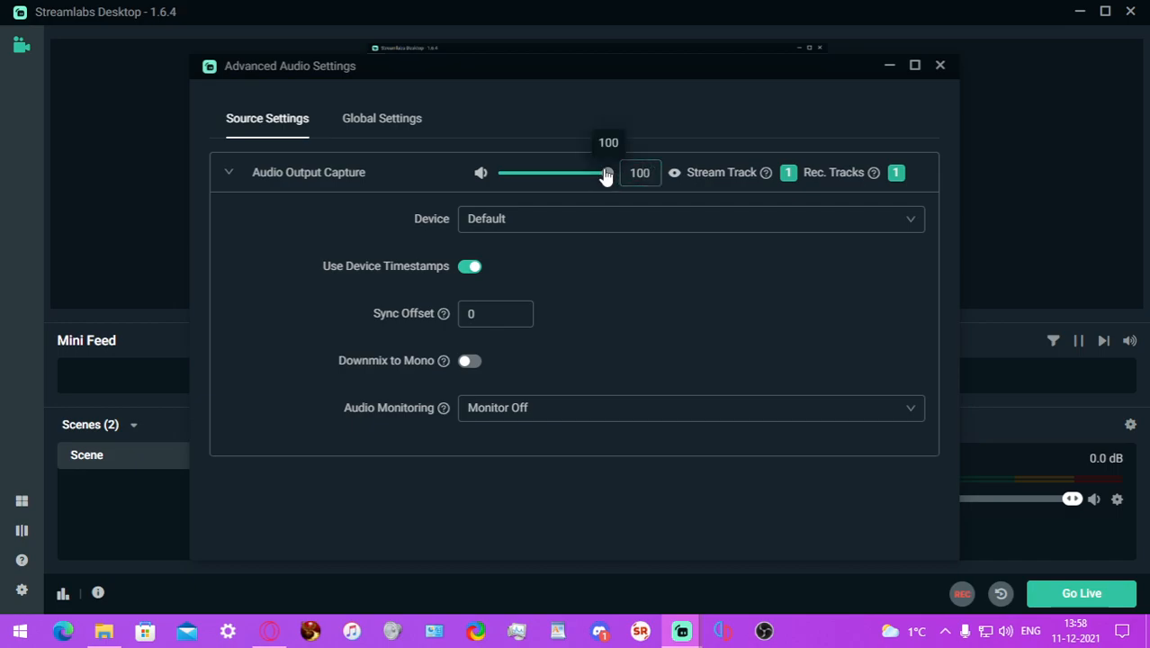
drag(607, 175, 561, 185)
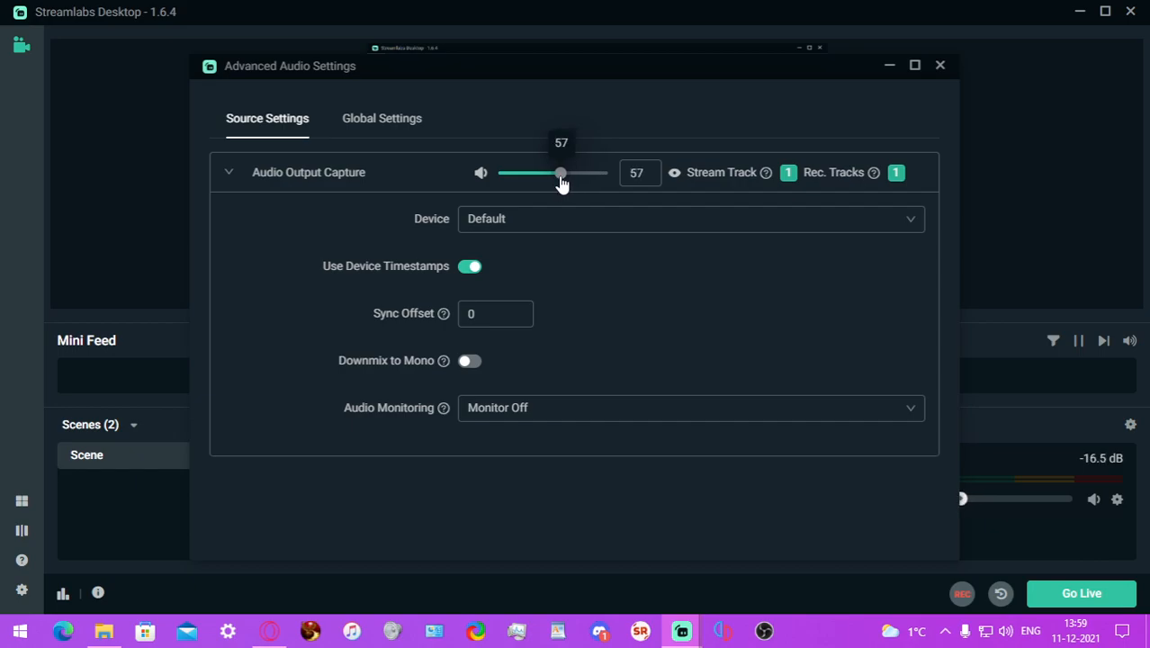
drag(561, 185, 553, 186)
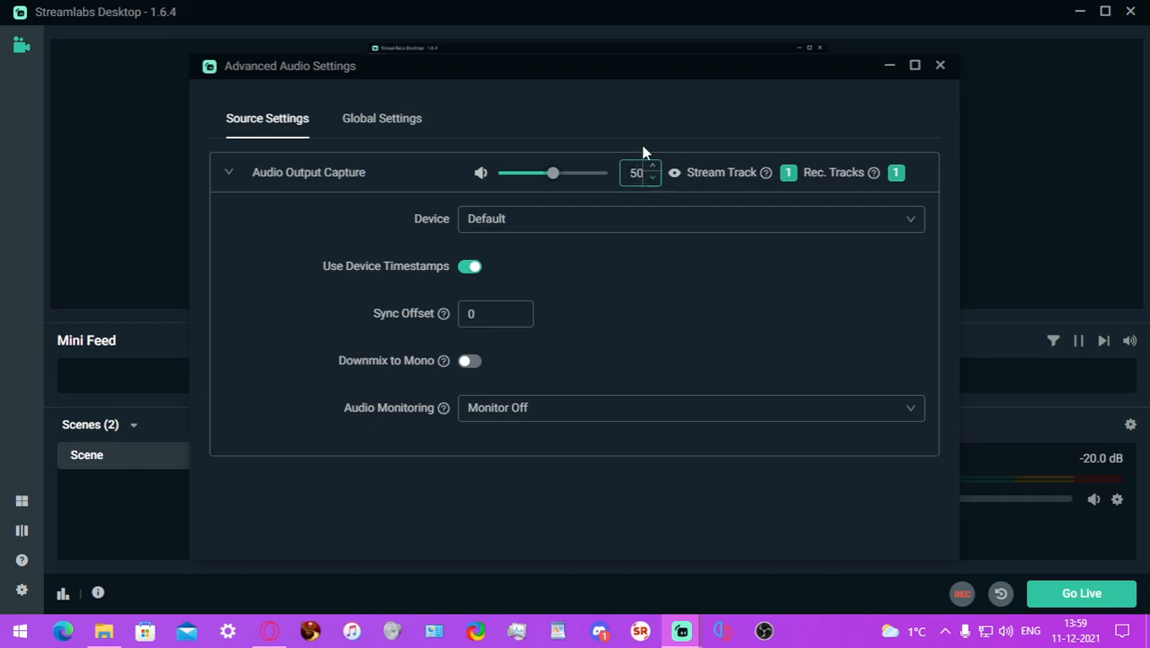
click(505, 225)
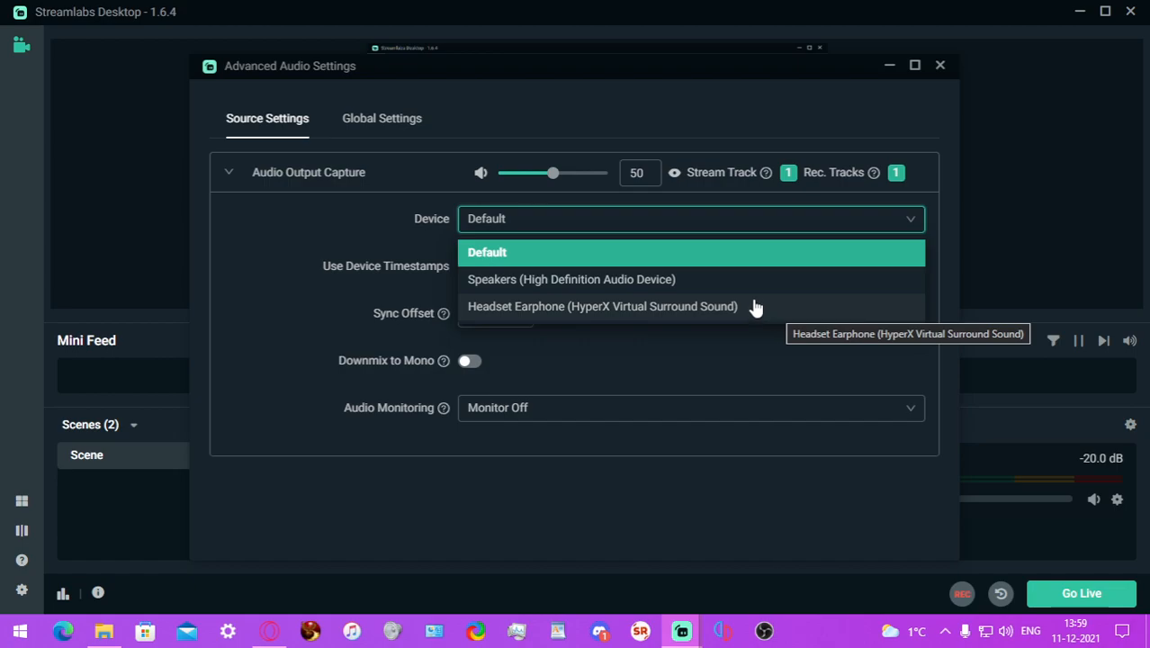
click(700, 284)
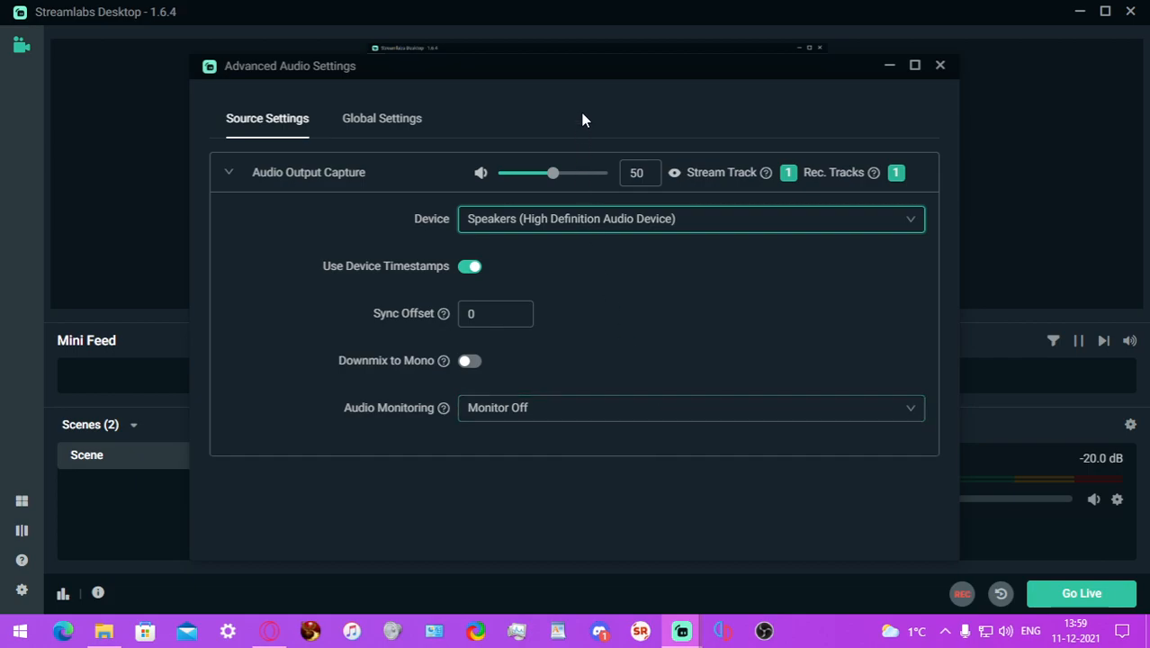
mouse_move(591, 77)
mouse_down()
mouse_move(576, 31)
mouse_move(560, 104)
mouse_move(593, 71)
mouse_up()
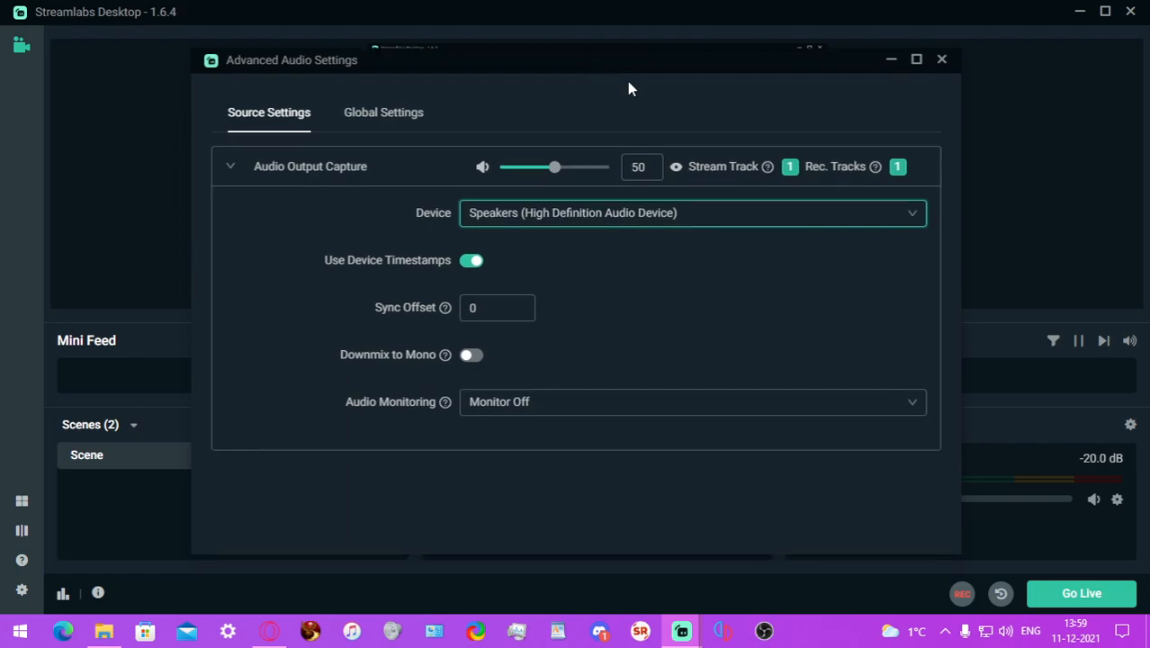
click(941, 60)
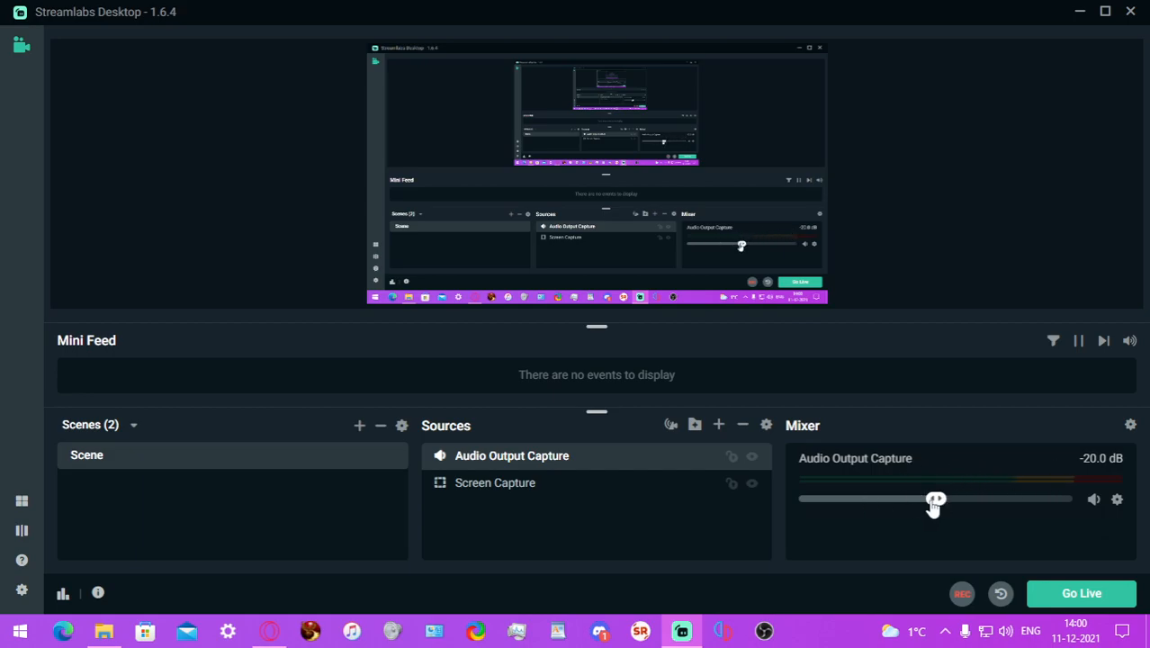
Lower the Audio Output Capture volume in the mixer to -21.0 dB
mouse_move(937, 505)
mouse_down()
mouse_move(913, 508)
mouse_move(923, 508)
mouse_up()
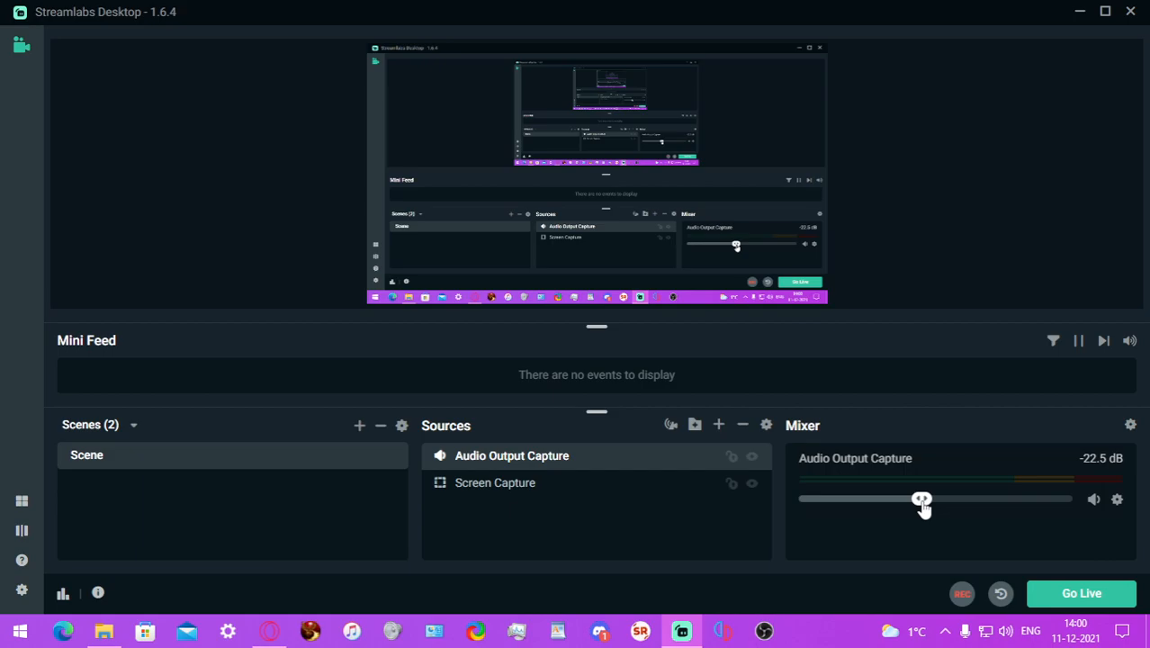
drag(923, 507, 930, 508)
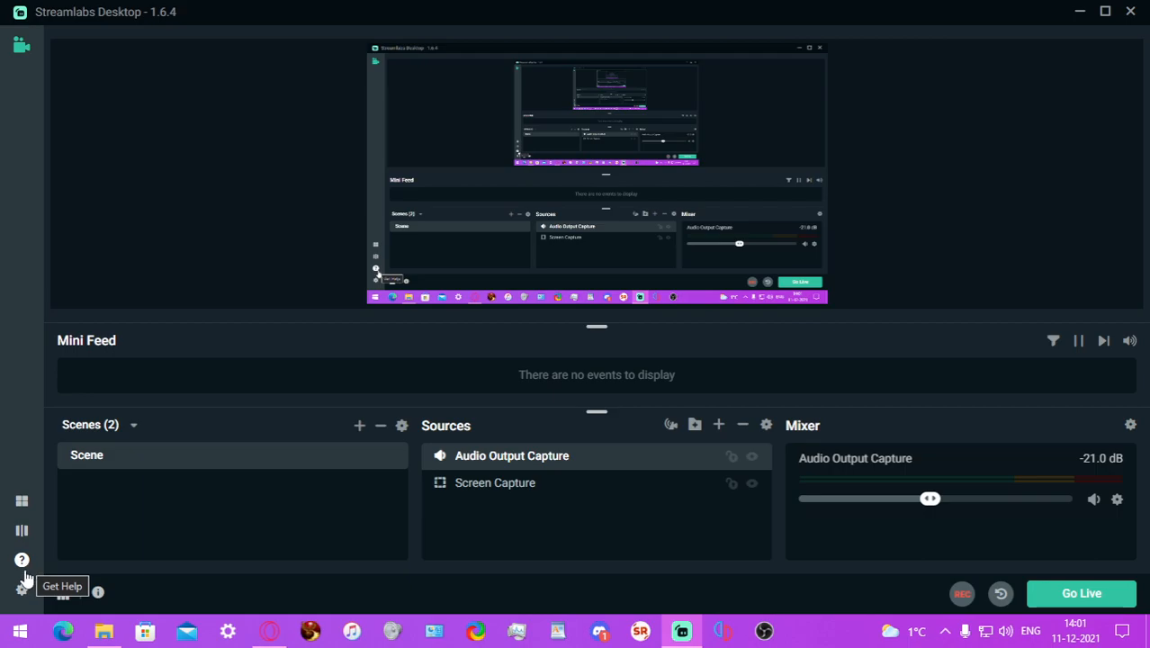
Open the application settings in a maximized window and show the Output settings
click(21, 589)
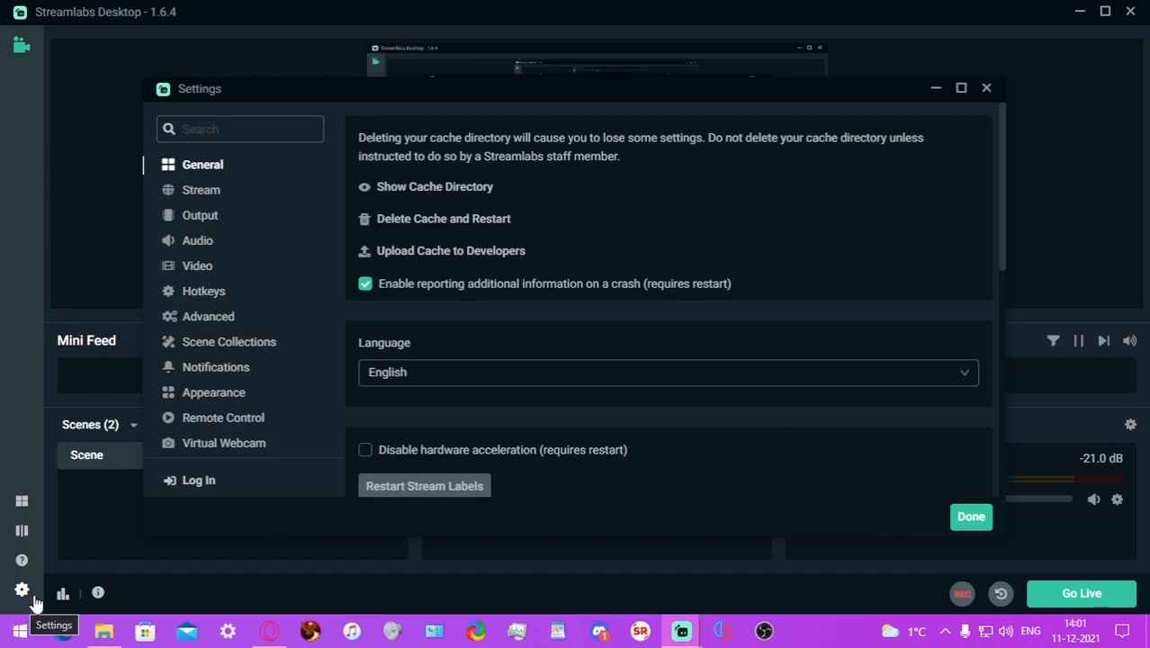
click(961, 89)
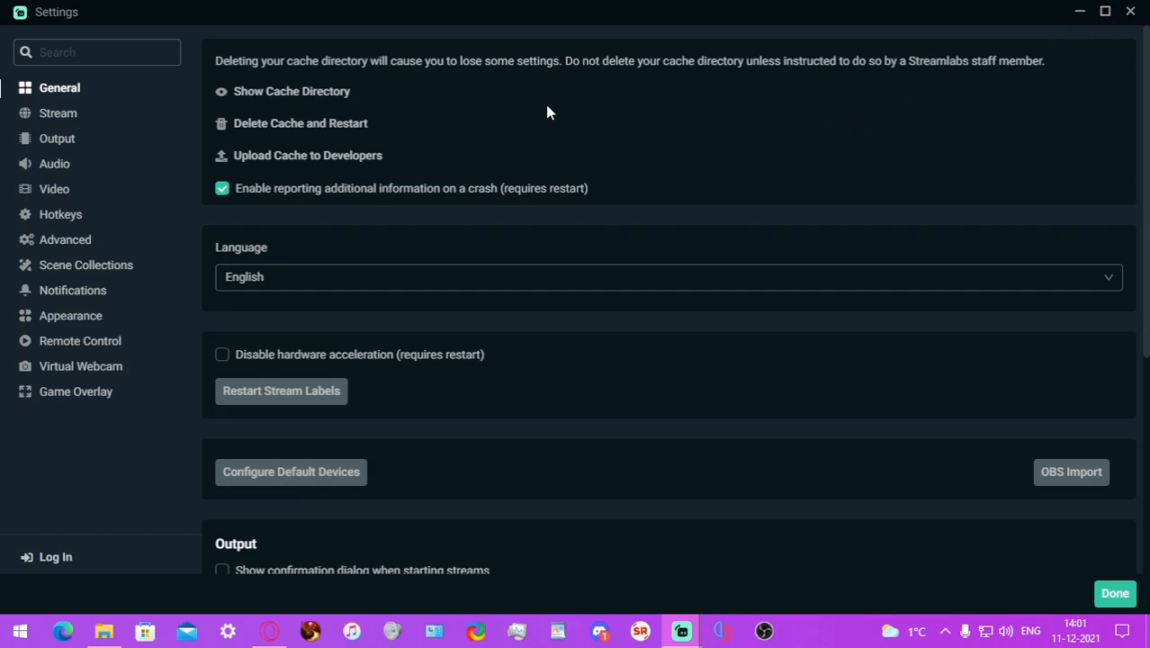
click(65, 146)
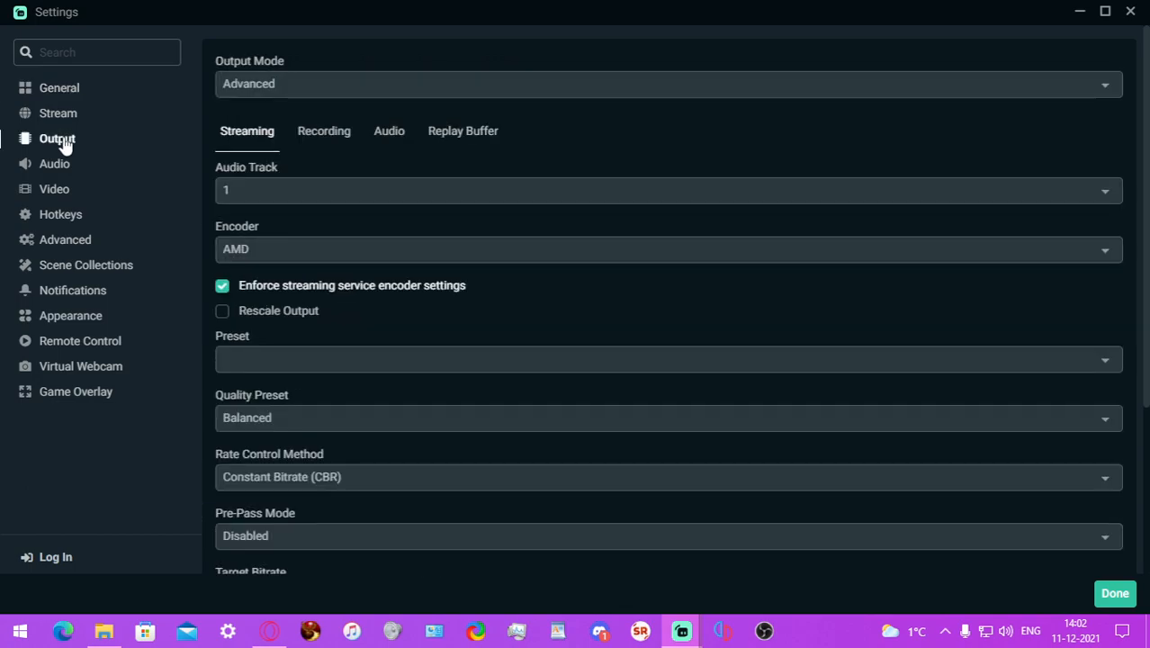
Switch the output mode to Simple to review its recording and replay buffer options, and return it to Advanced
click(311, 90)
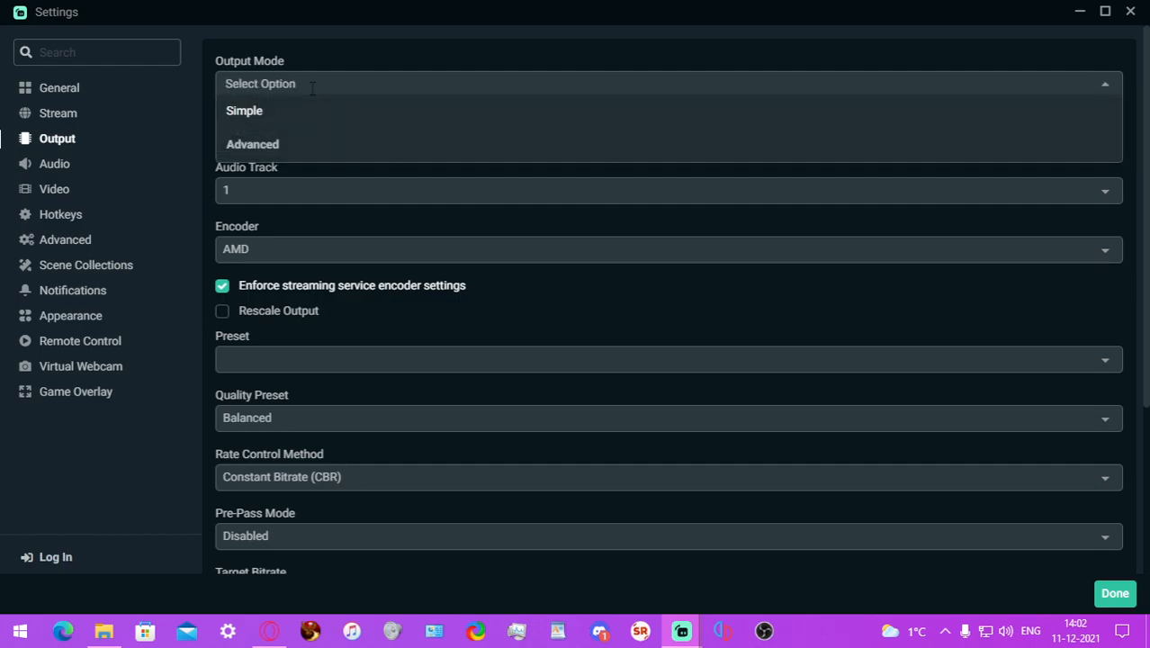
click(244, 111)
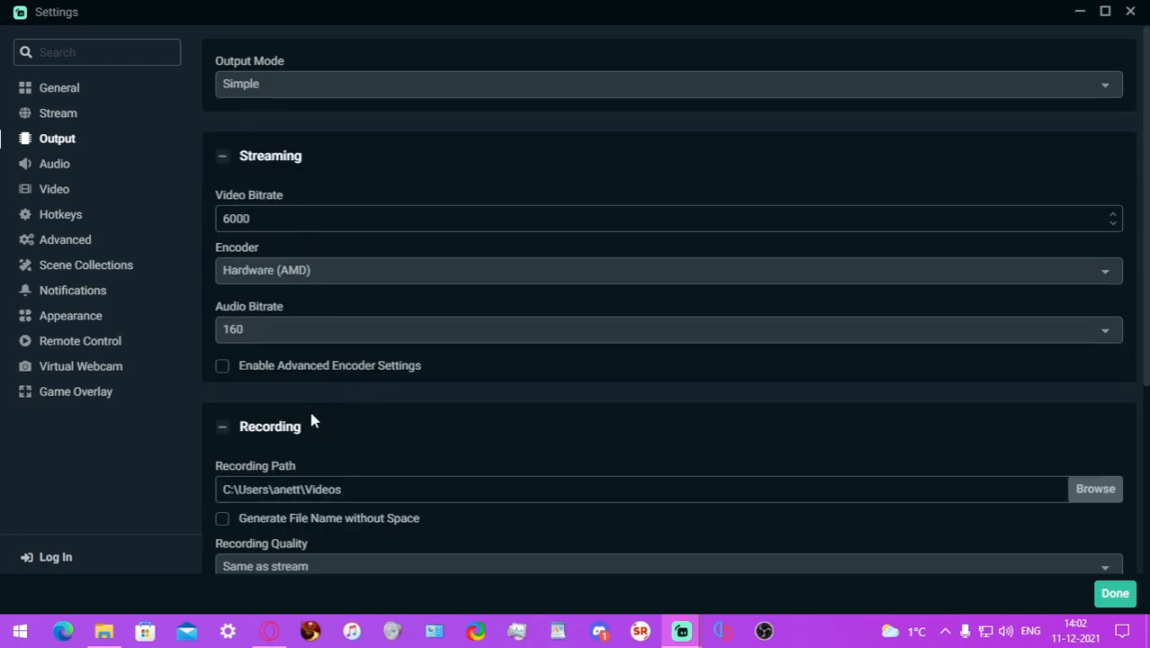
scroll(336, 281, down, 3)
scroll(326, 296, down, 1)
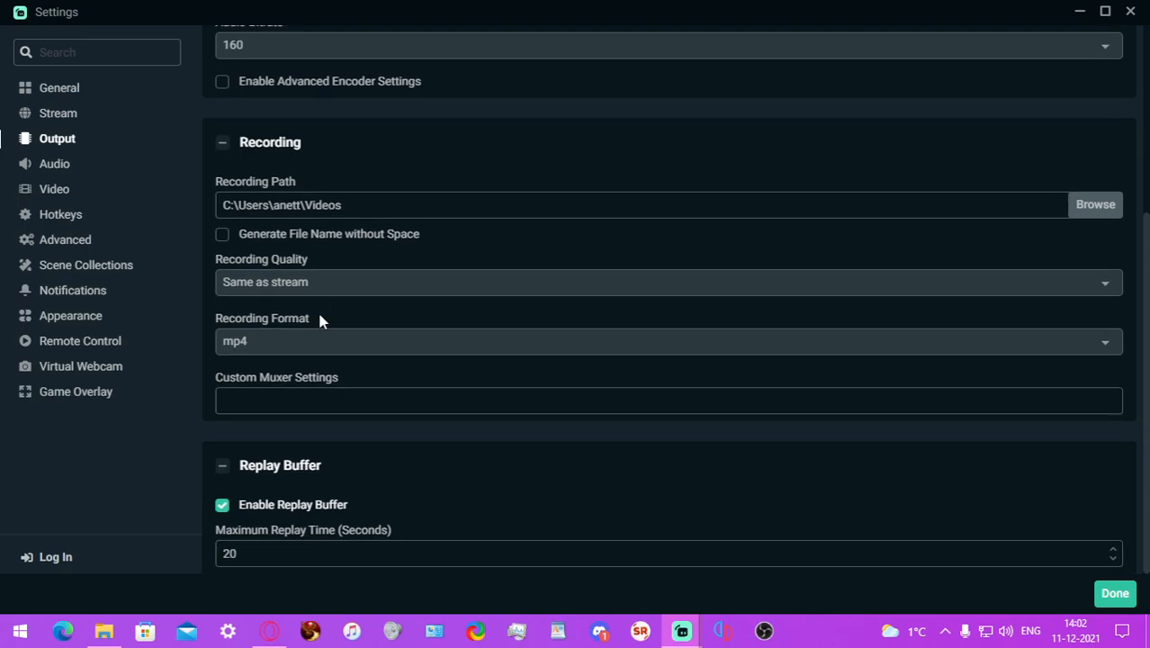
click(222, 466)
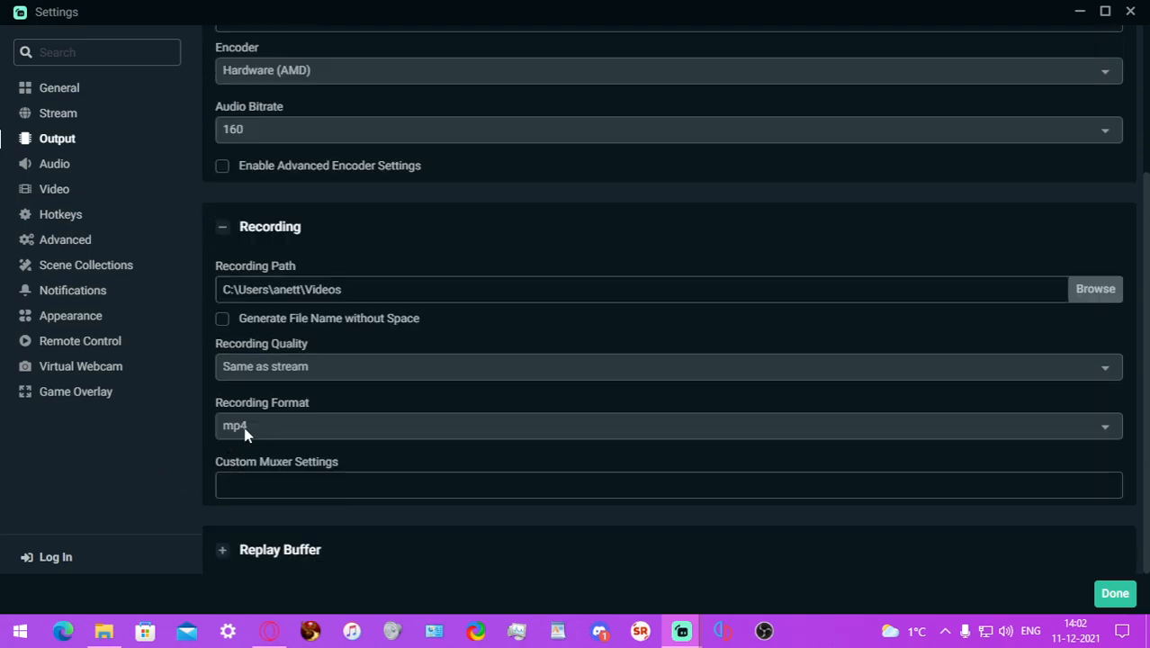
click(225, 229)
click(297, 84)
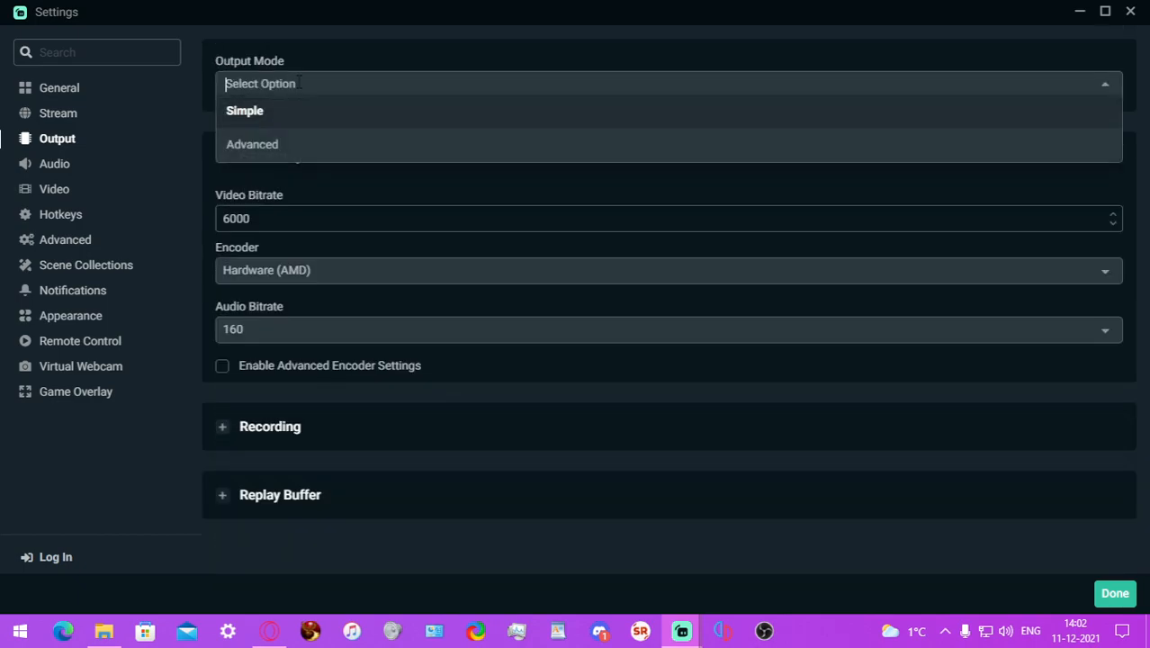
click(256, 151)
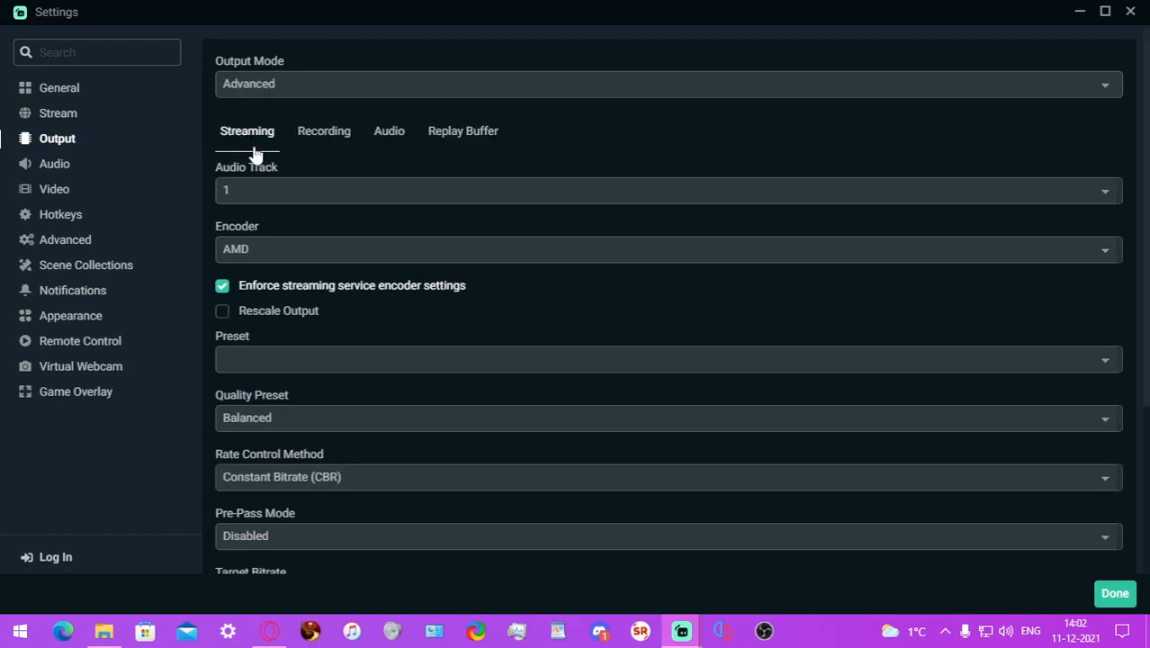
Set the recording format to mp4 in the advanced recording output settings
click(326, 147)
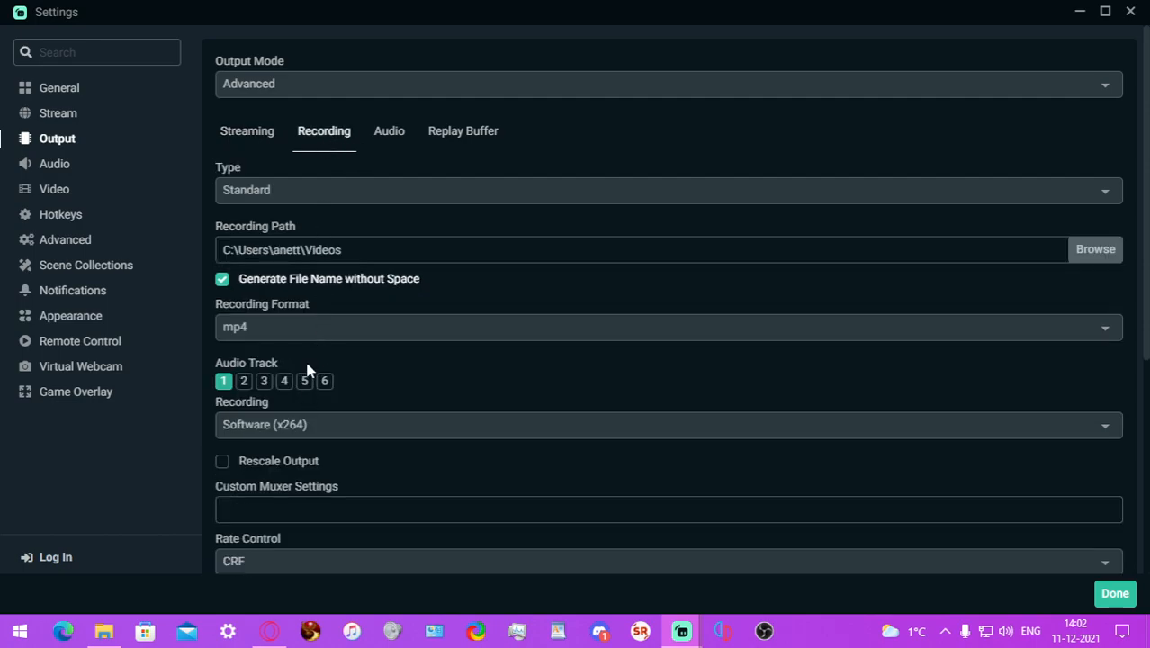
click(301, 331)
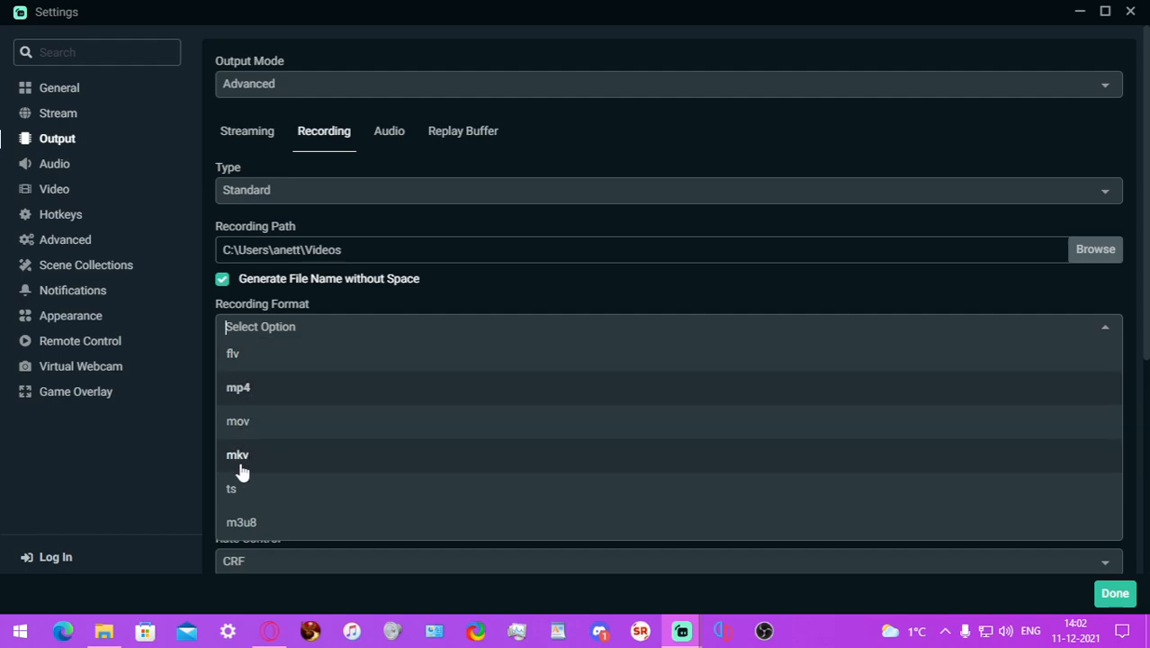
click(274, 389)
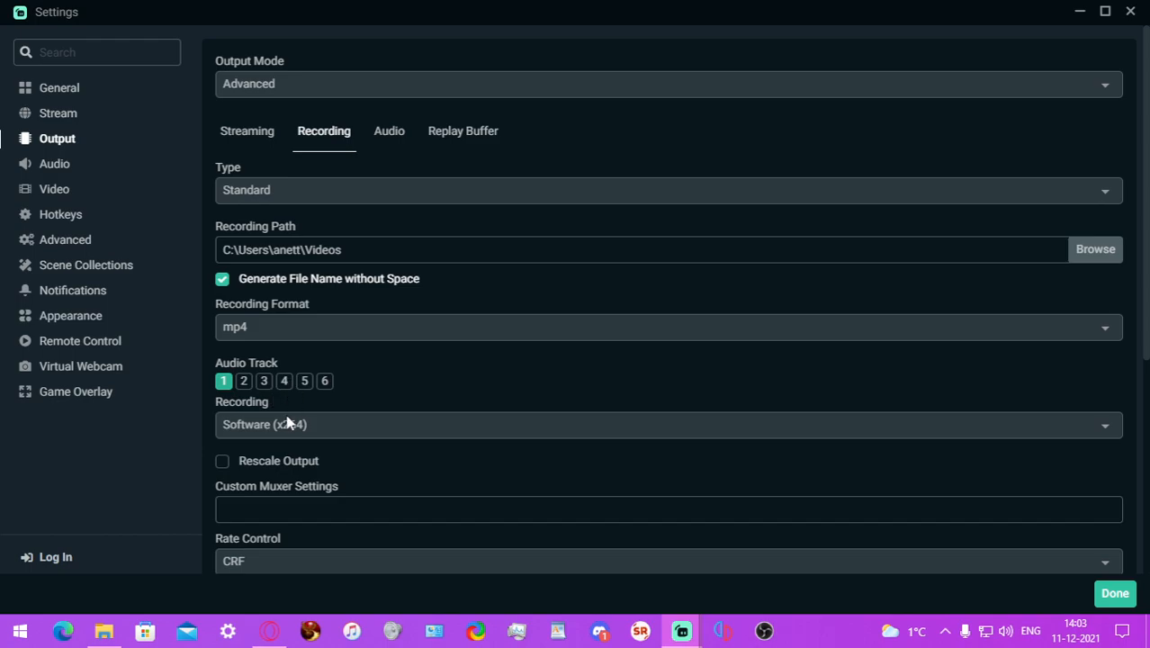
Try AMD as the recording encoder, and change the encoder back to Software (x264)
scroll(453, 297, down, 4)
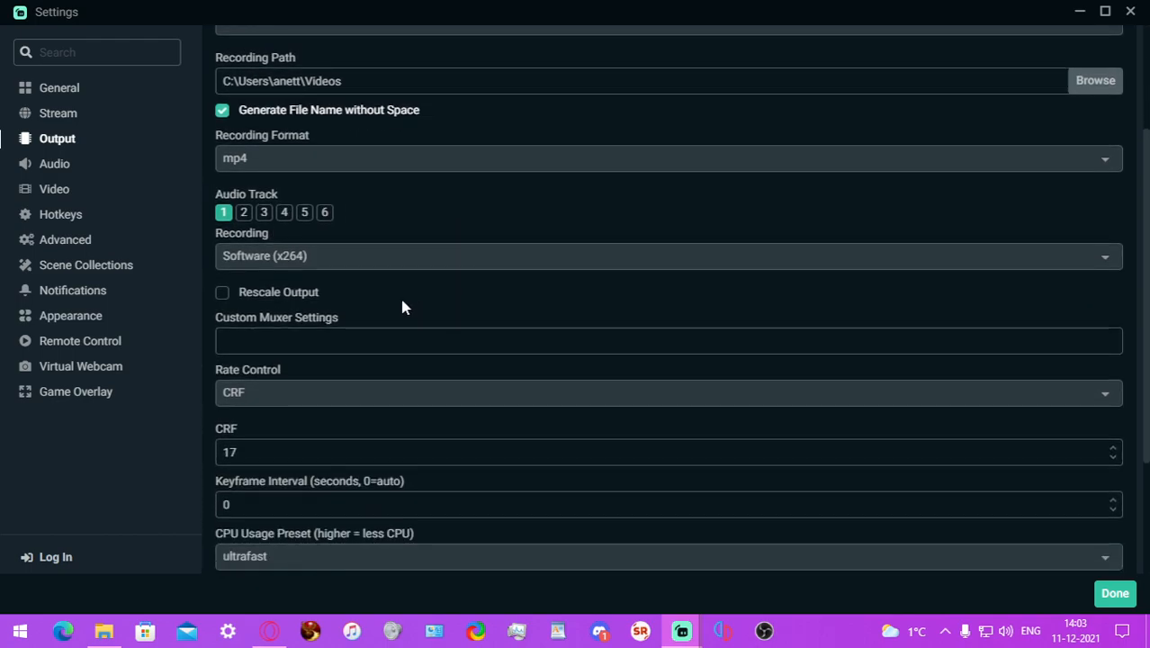
click(351, 256)
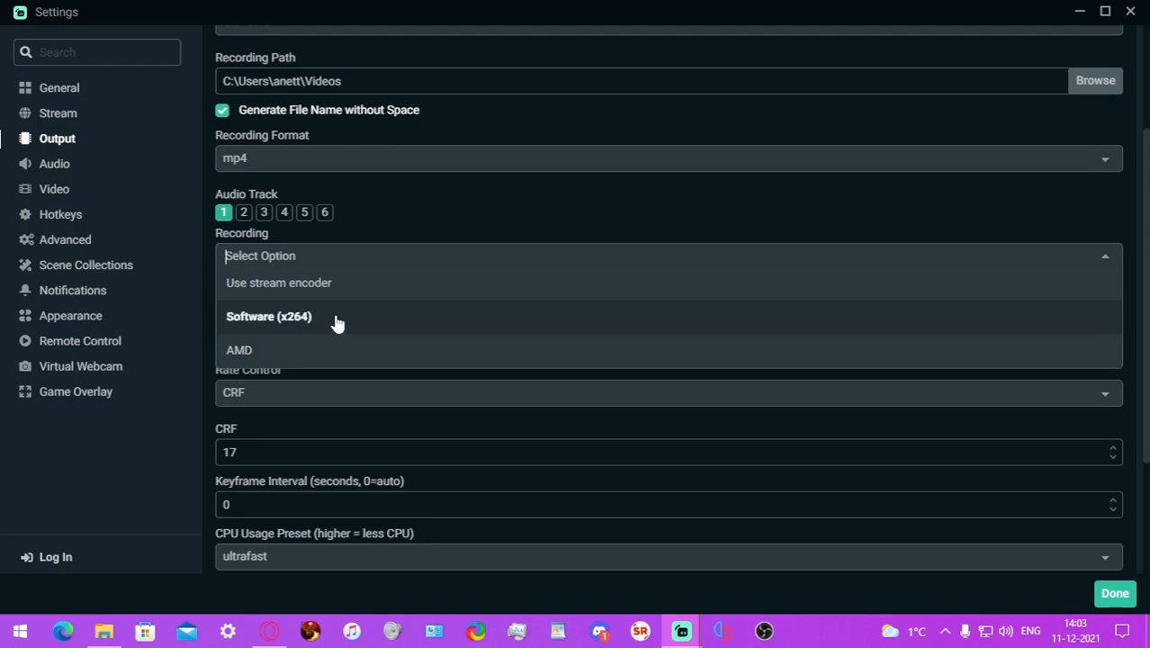
click(290, 352)
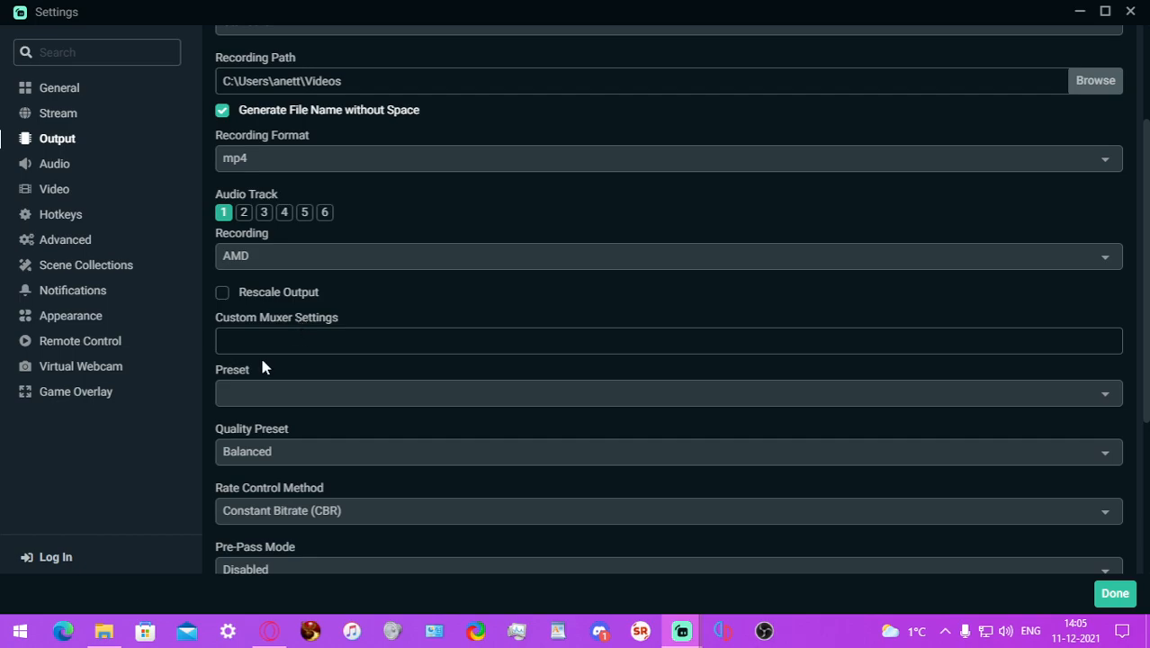
click(268, 261)
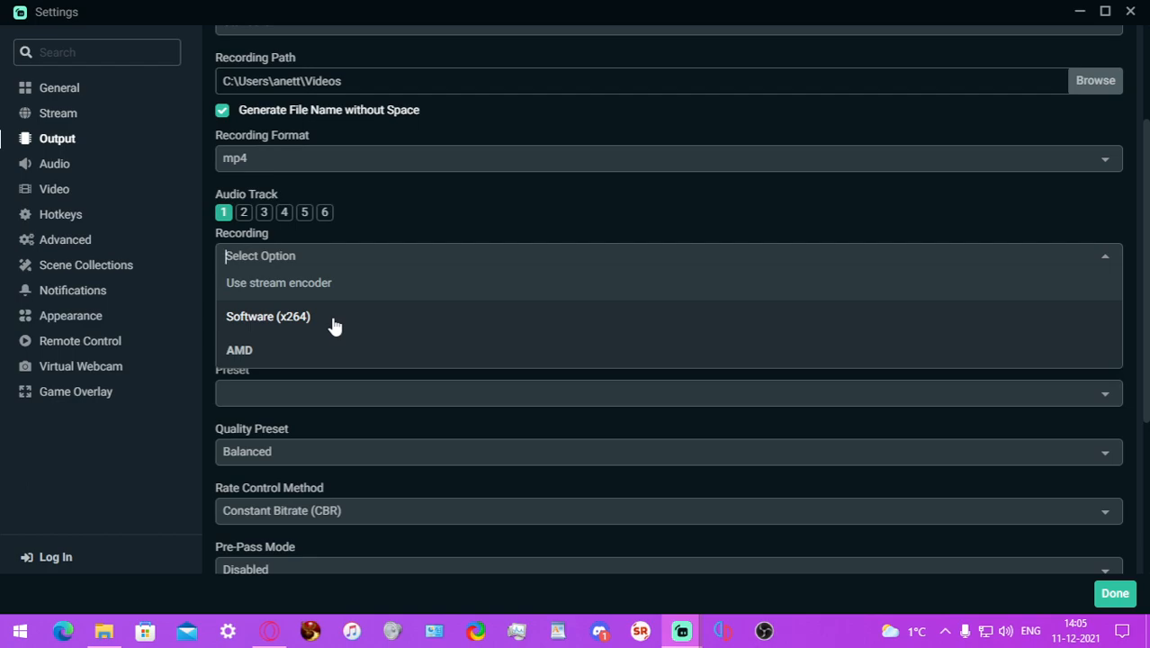
click(333, 326)
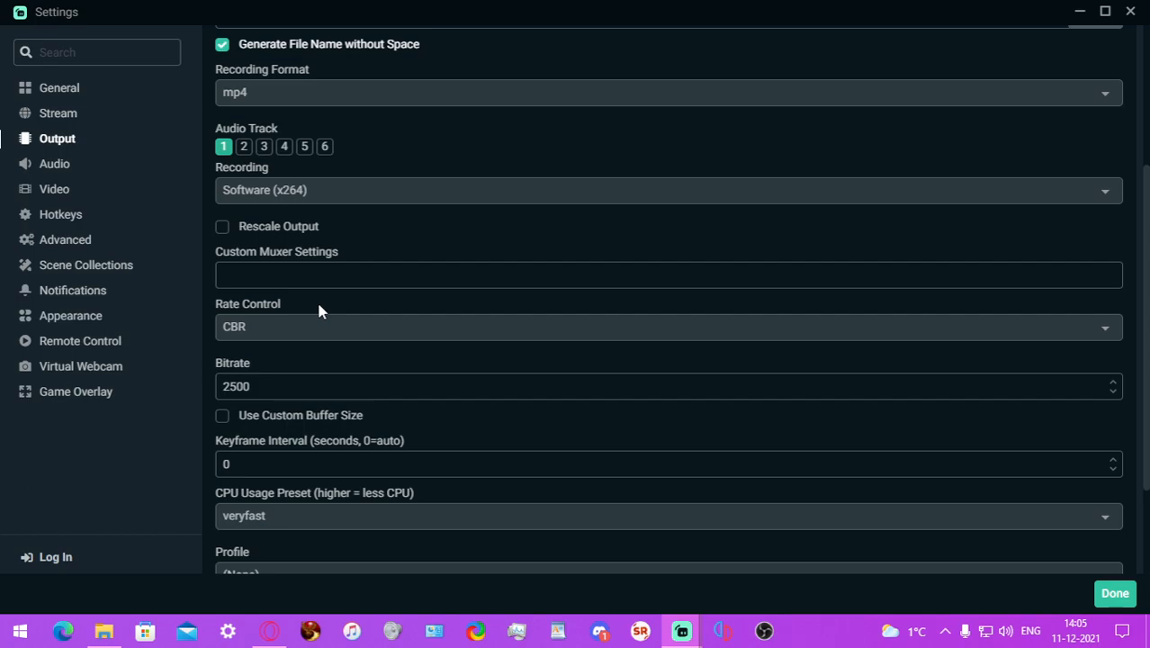
Set the encoder in the streaming output settings to Software (x264)
scroll(310, 287, up, 3)
click(274, 136)
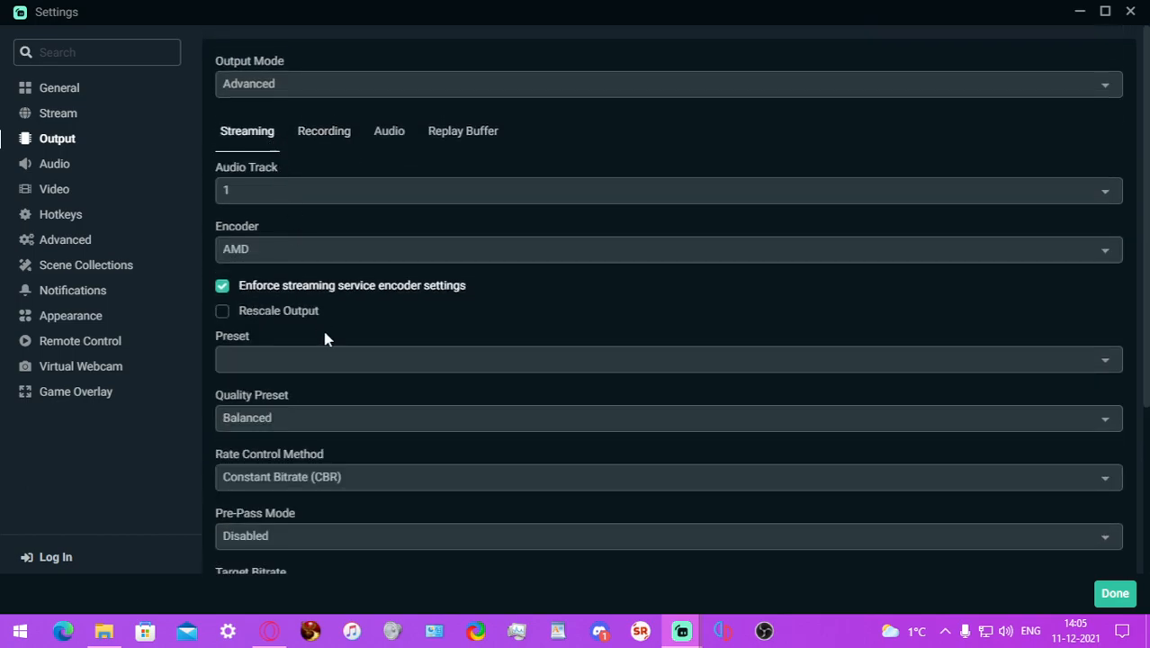
click(306, 248)
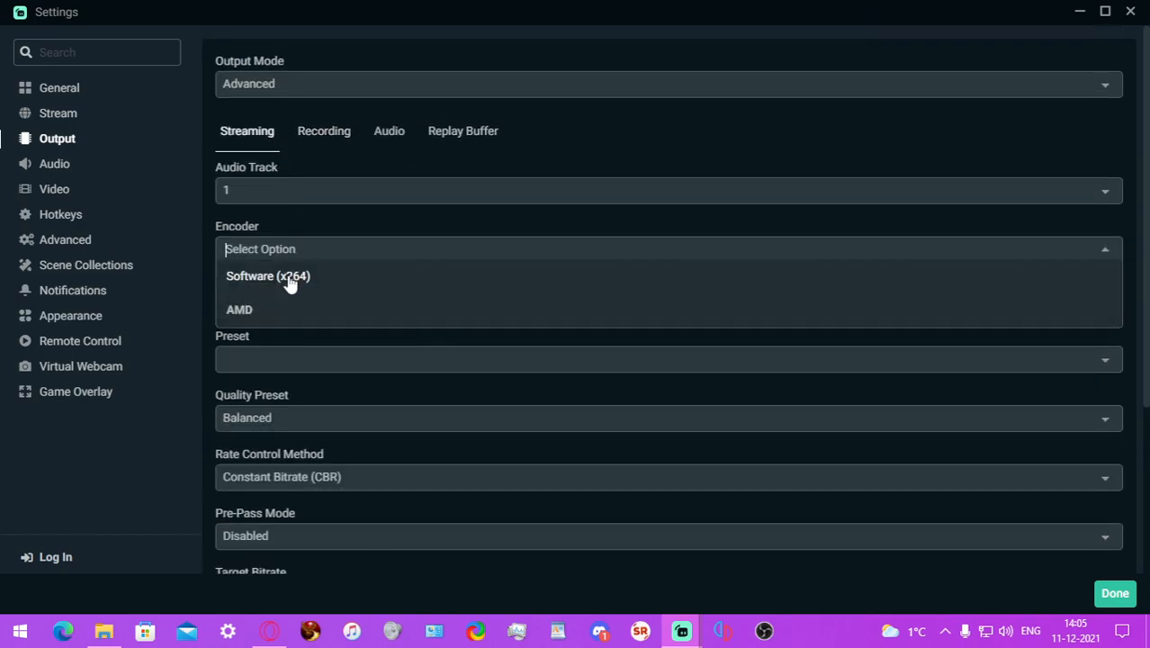
click(289, 280)
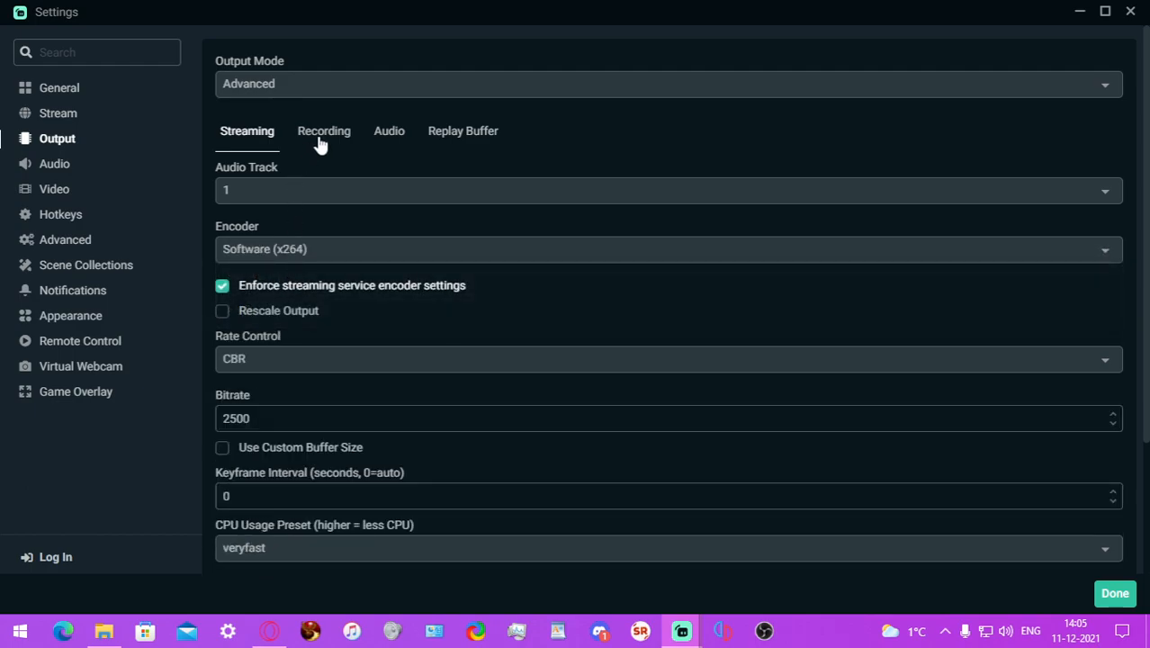
Return to the recording output settings and choose CBR as the rate control
click(322, 132)
scroll(340, 310, down, 1)
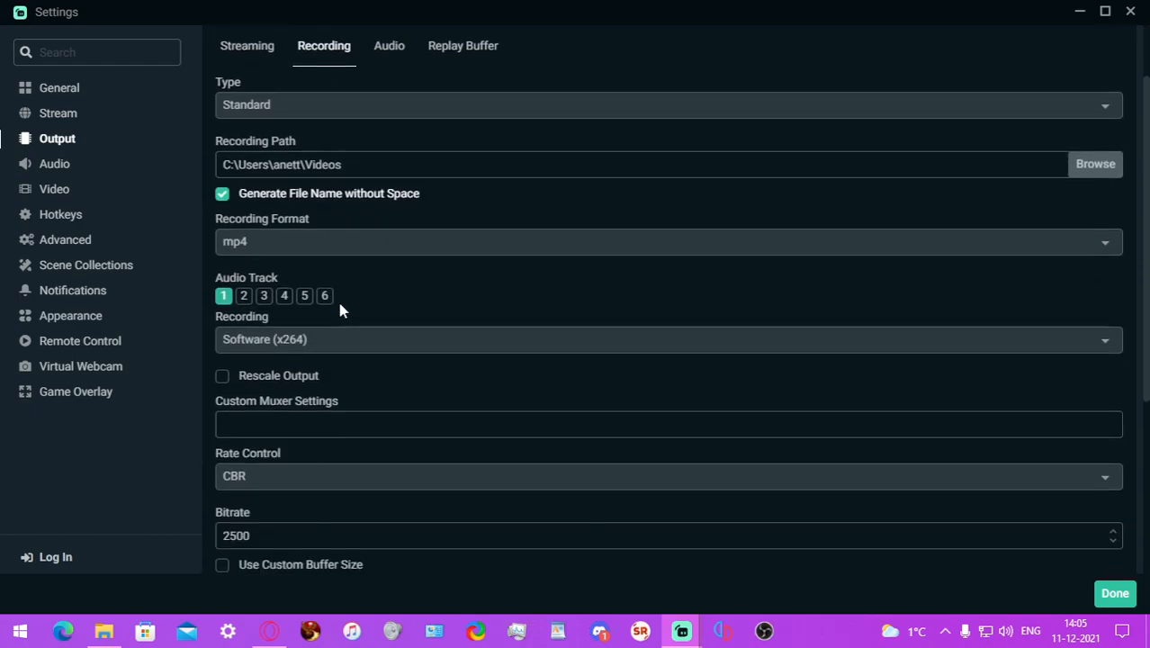
scroll(340, 311, down, 1)
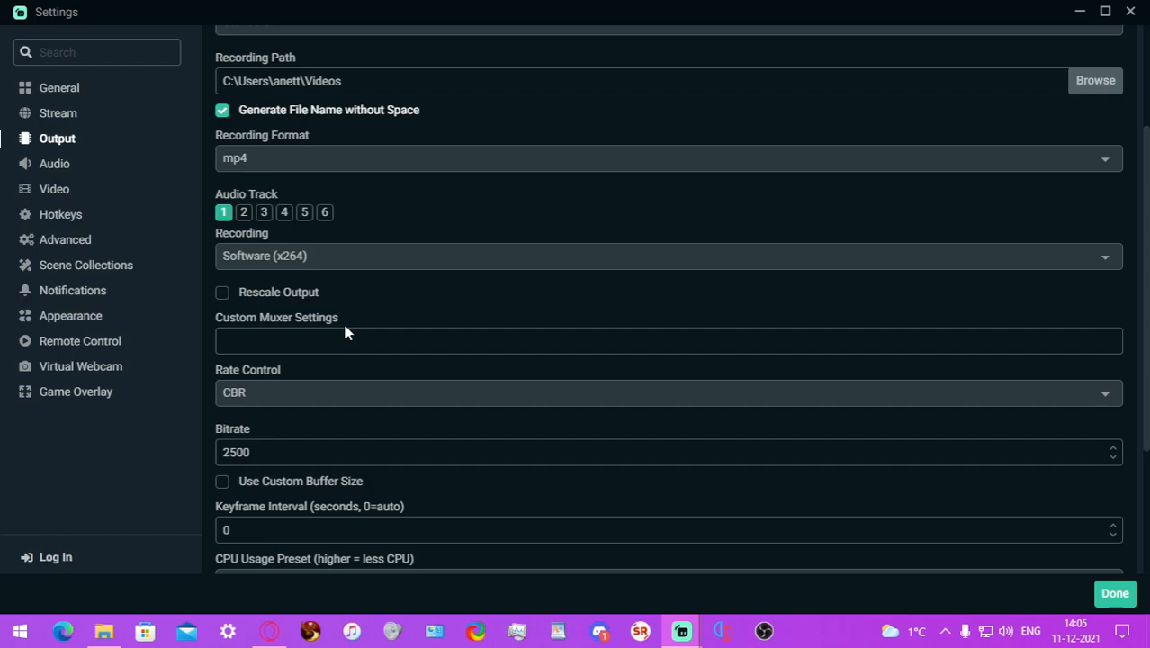
click(329, 389)
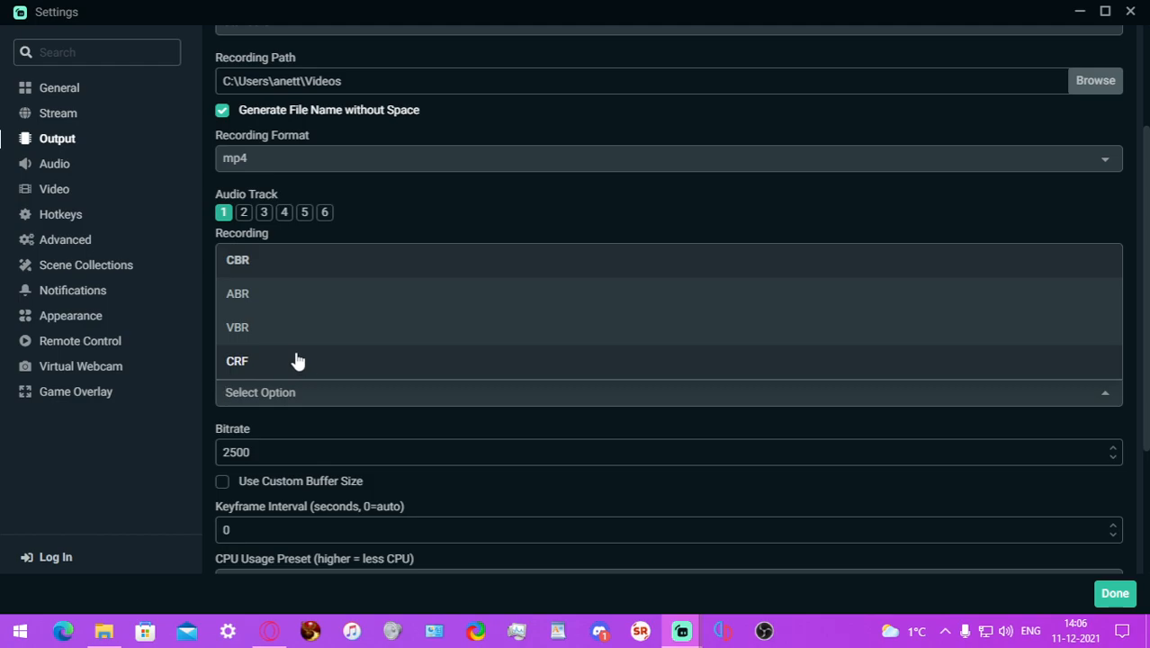
click(286, 274)
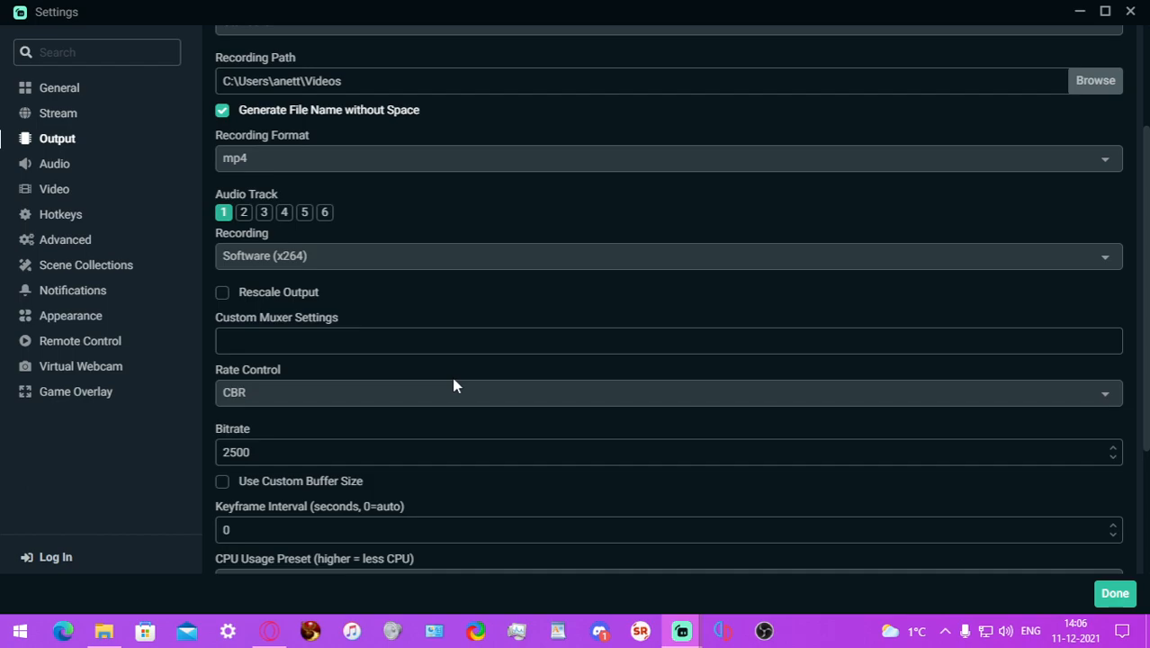
Set the recording CPU usage preset to ultrafast
scroll(454, 385, down, 1)
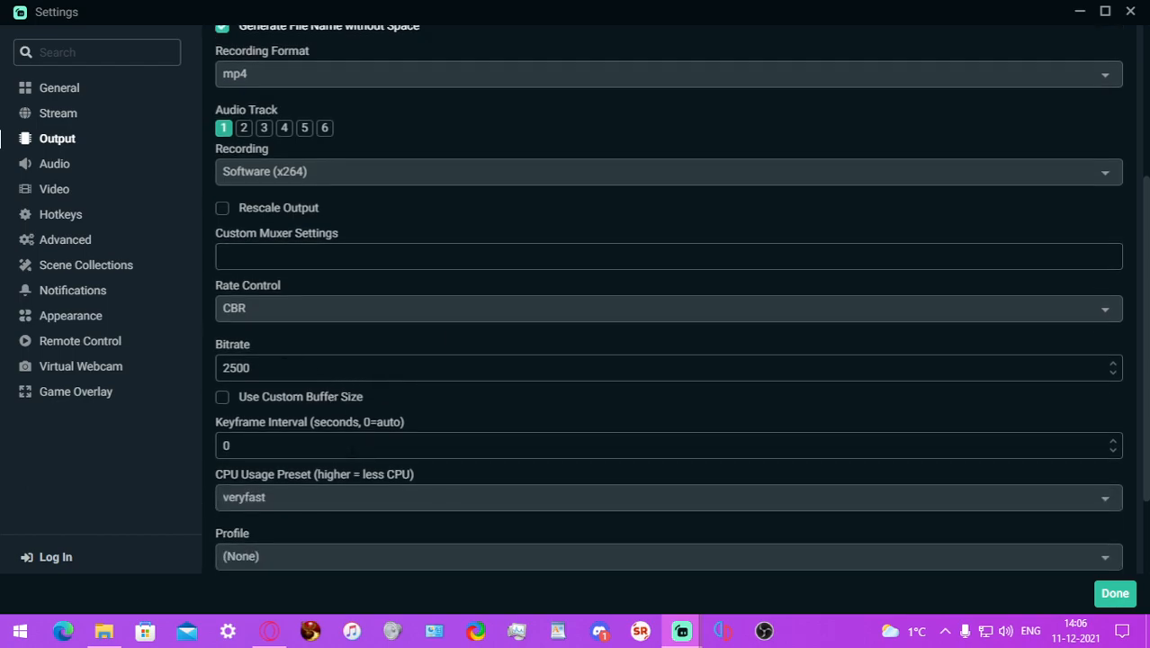
scroll(328, 444, down, 1)
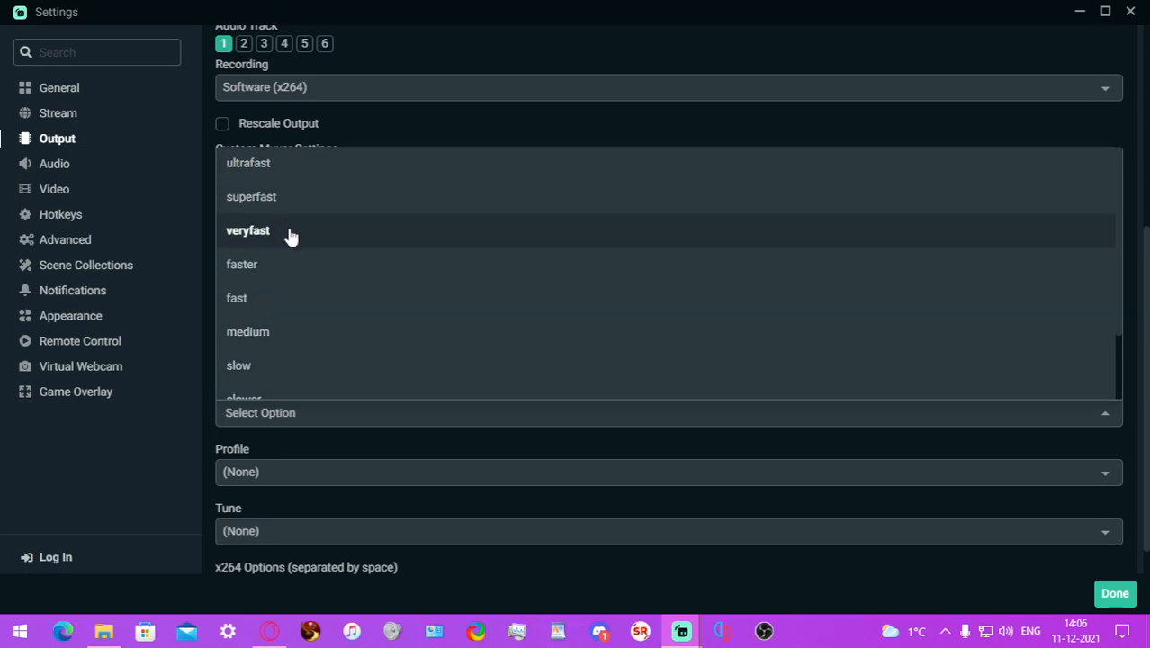
click(292, 165)
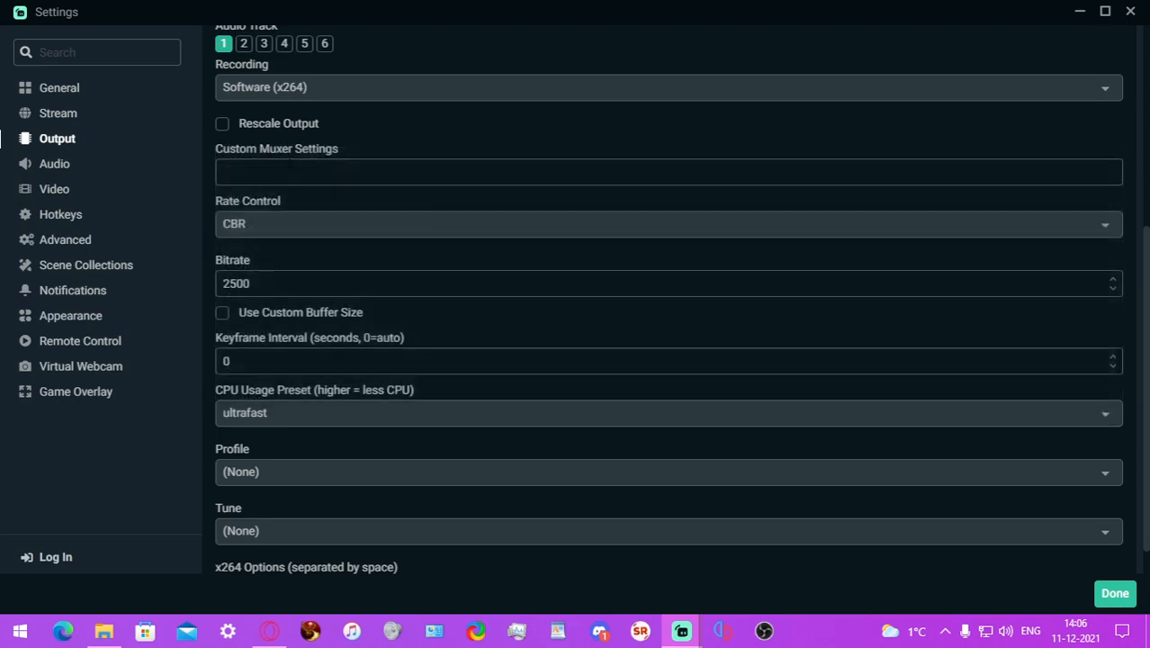
Set the recording encoder's profile to high and its tune option to (None)
scroll(552, 329, down, 1)
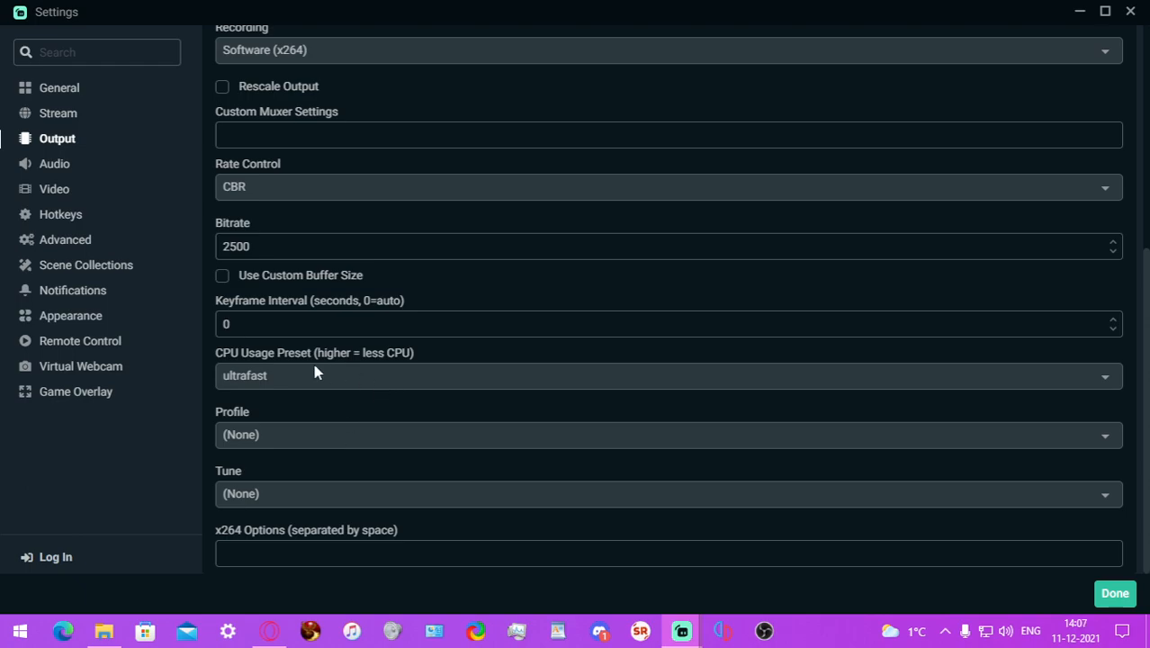
click(293, 434)
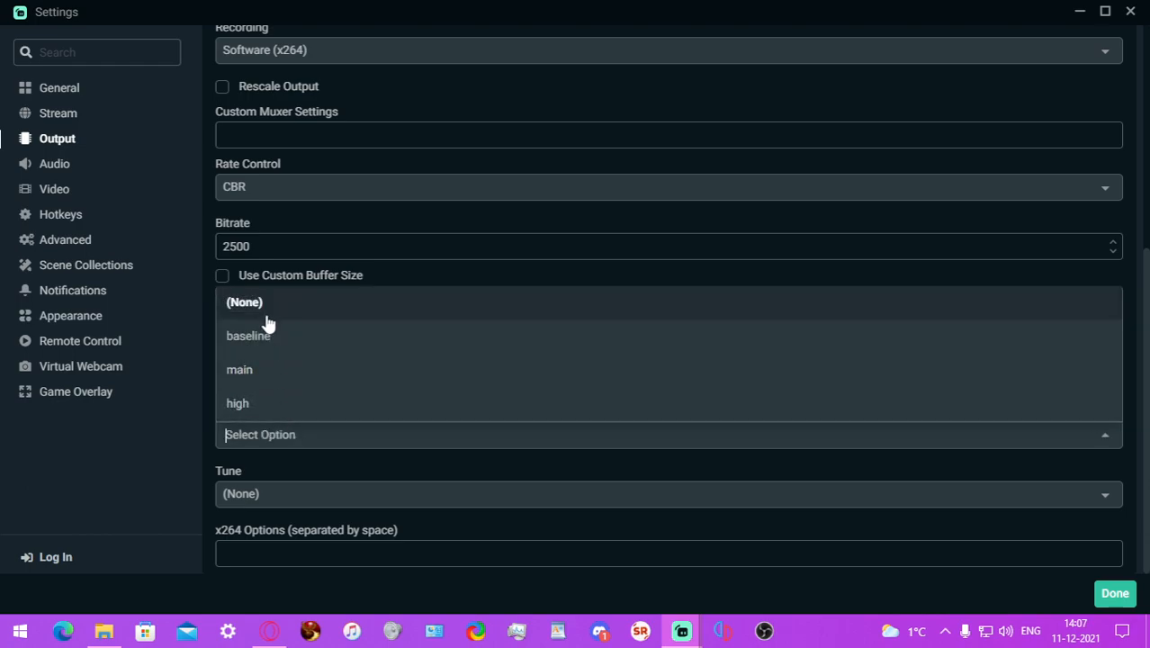
click(257, 407)
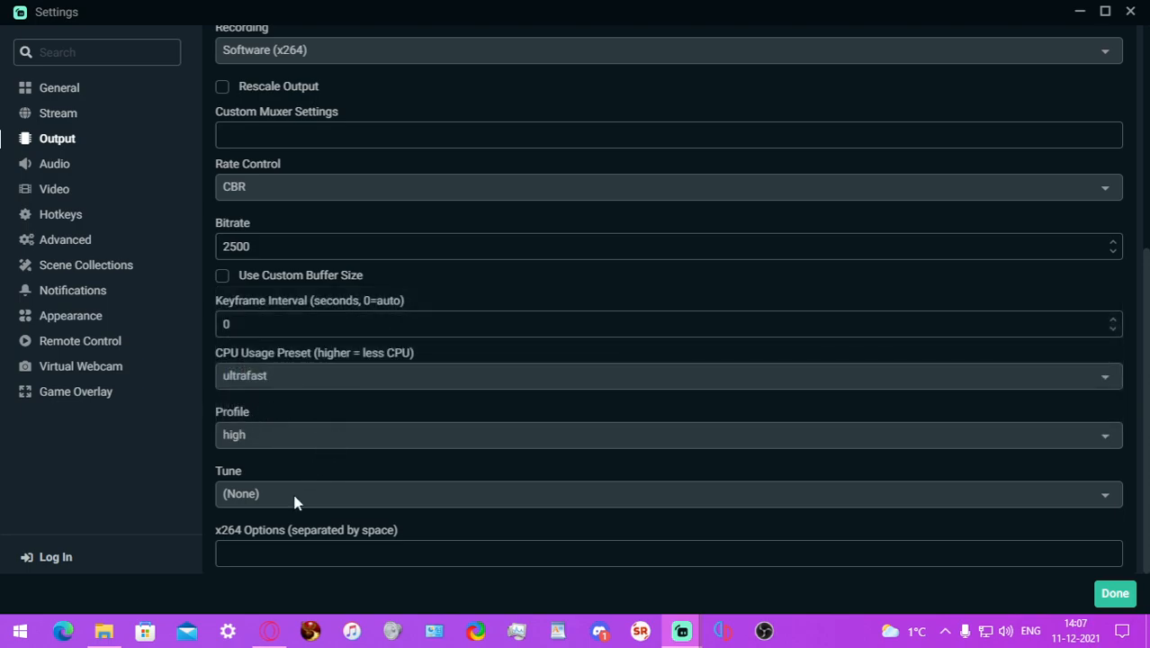
click(270, 497)
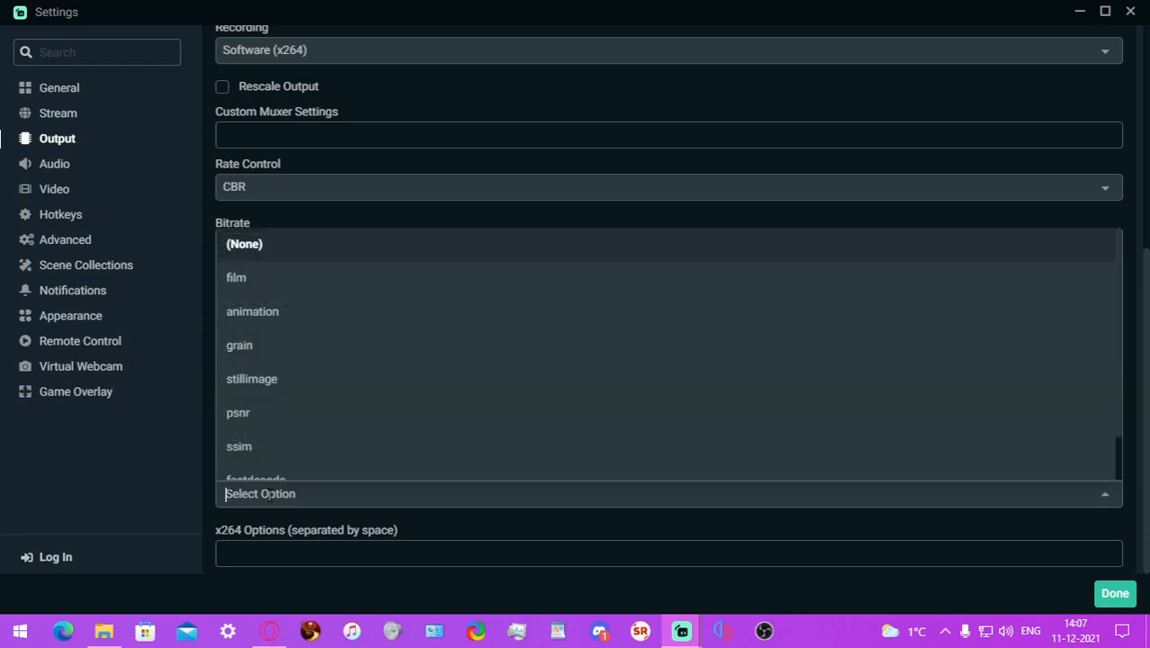
click(290, 247)
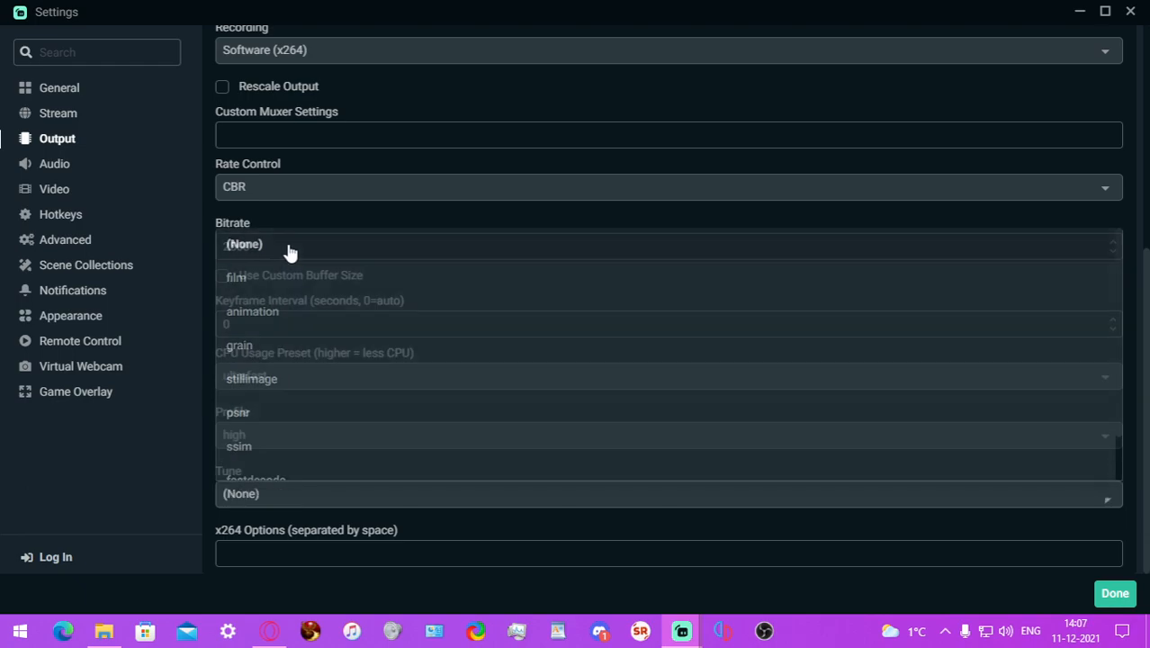
In the video settings, set both the base canvas resolution and the scaled output resolution to 1366x768
click(65, 194)
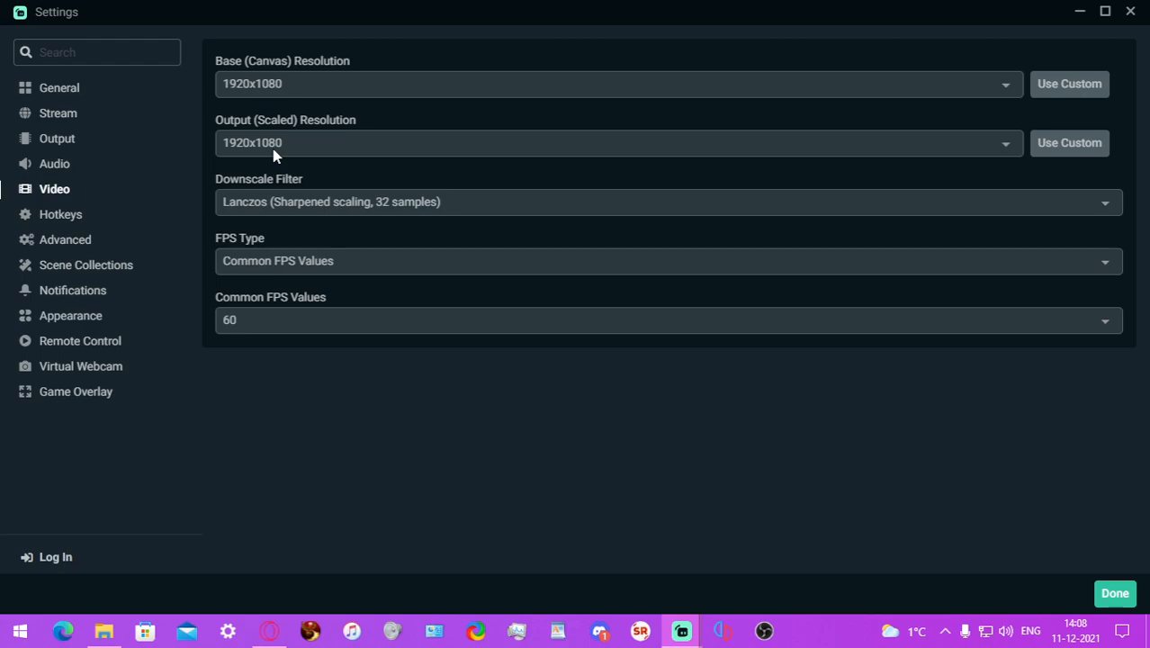
click(314, 90)
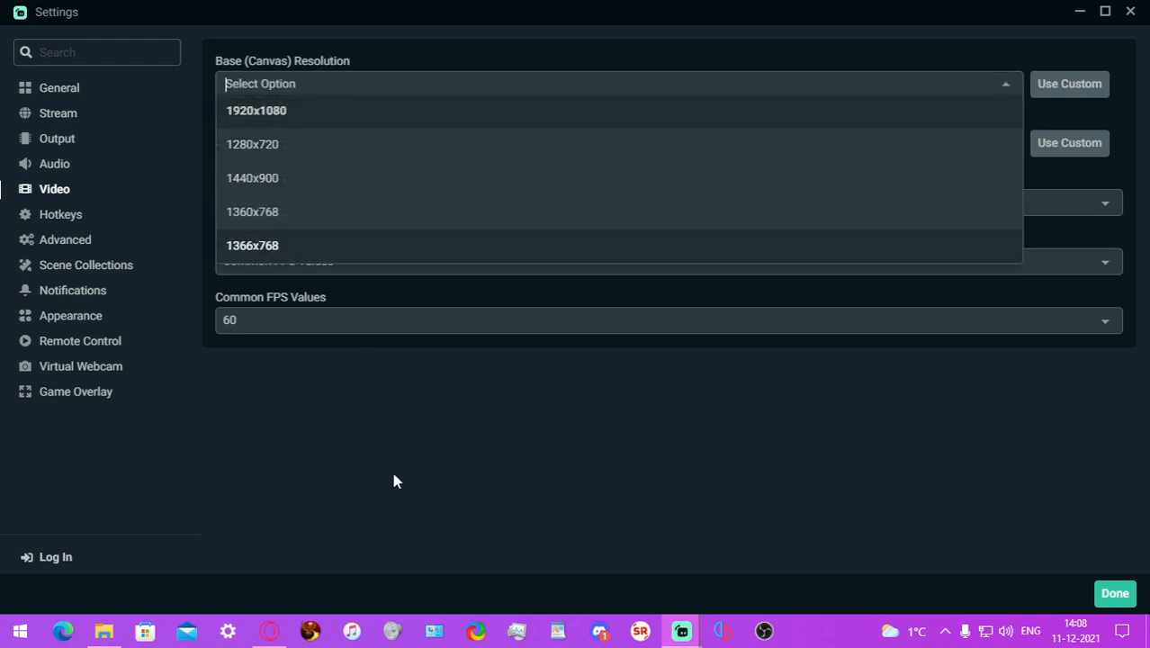
click(313, 253)
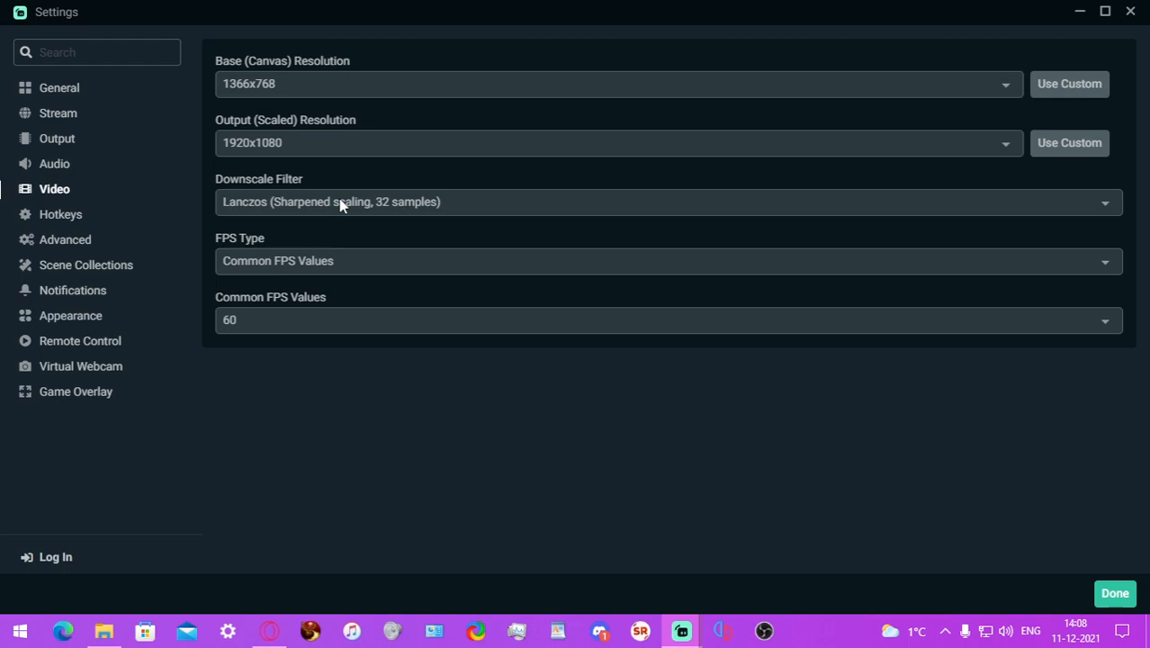
click(326, 149)
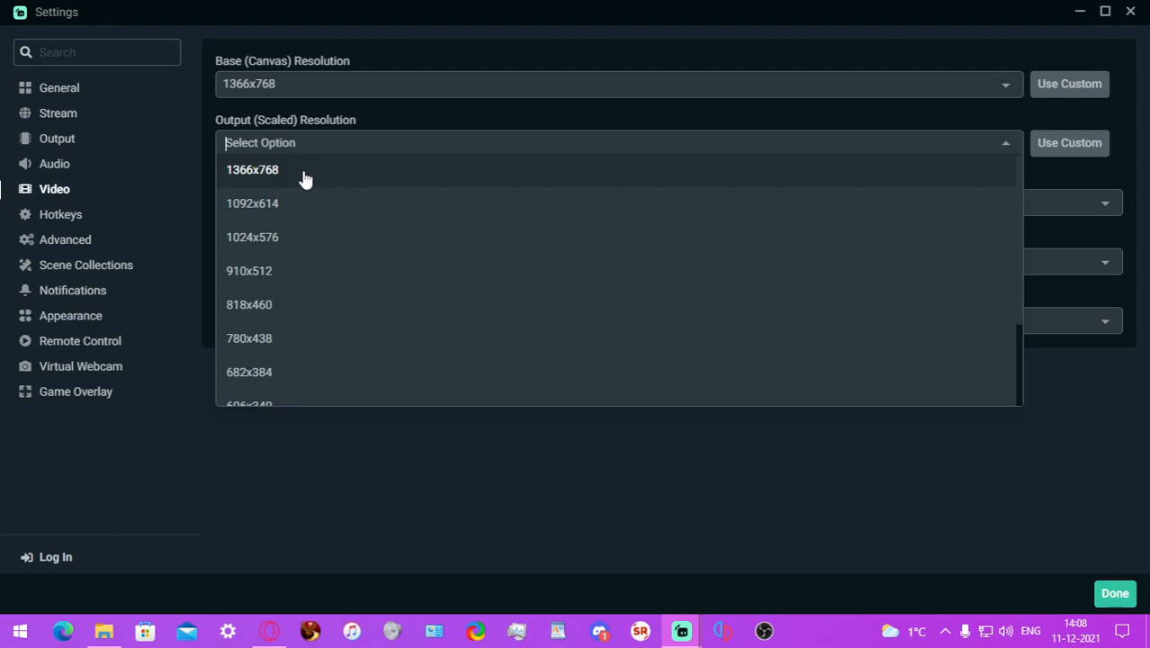
click(306, 179)
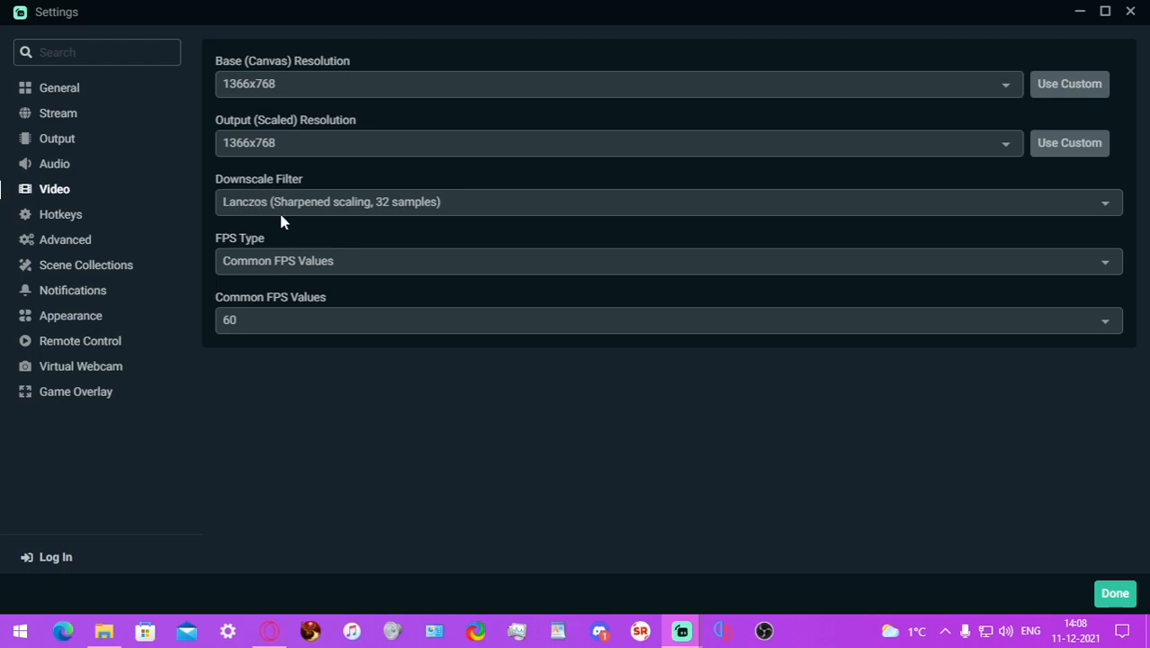
Choose Lanczos (Sharpened scaling, 32 samples) as the downscale filter and Common FPS Values as the FPS type
click(468, 198)
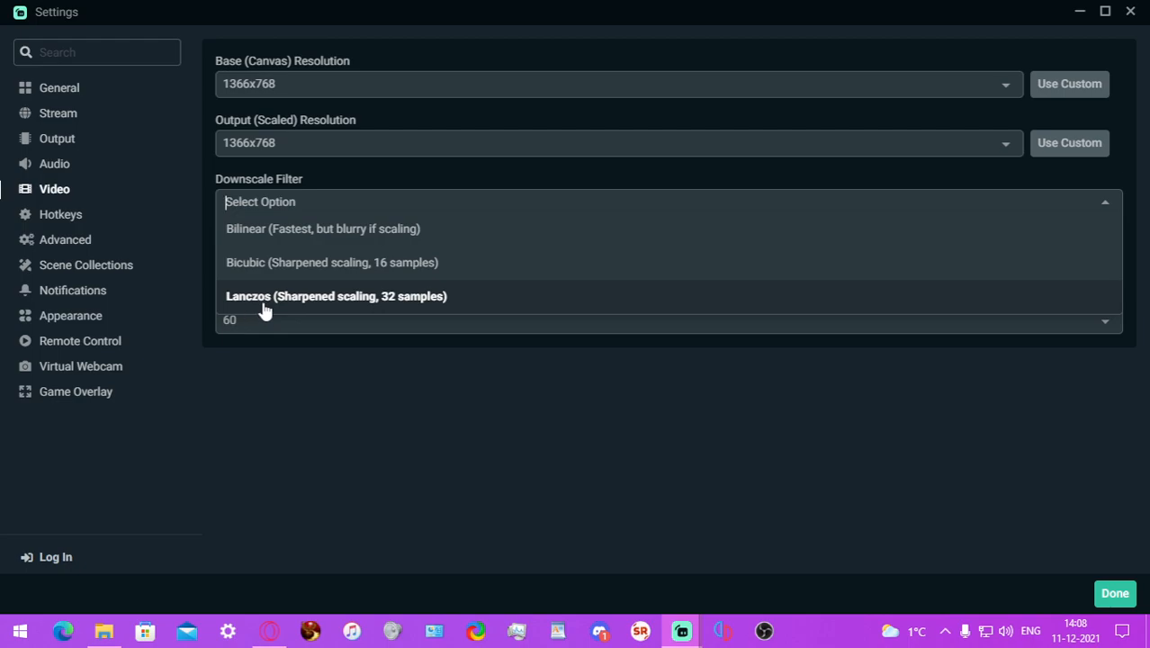
click(459, 298)
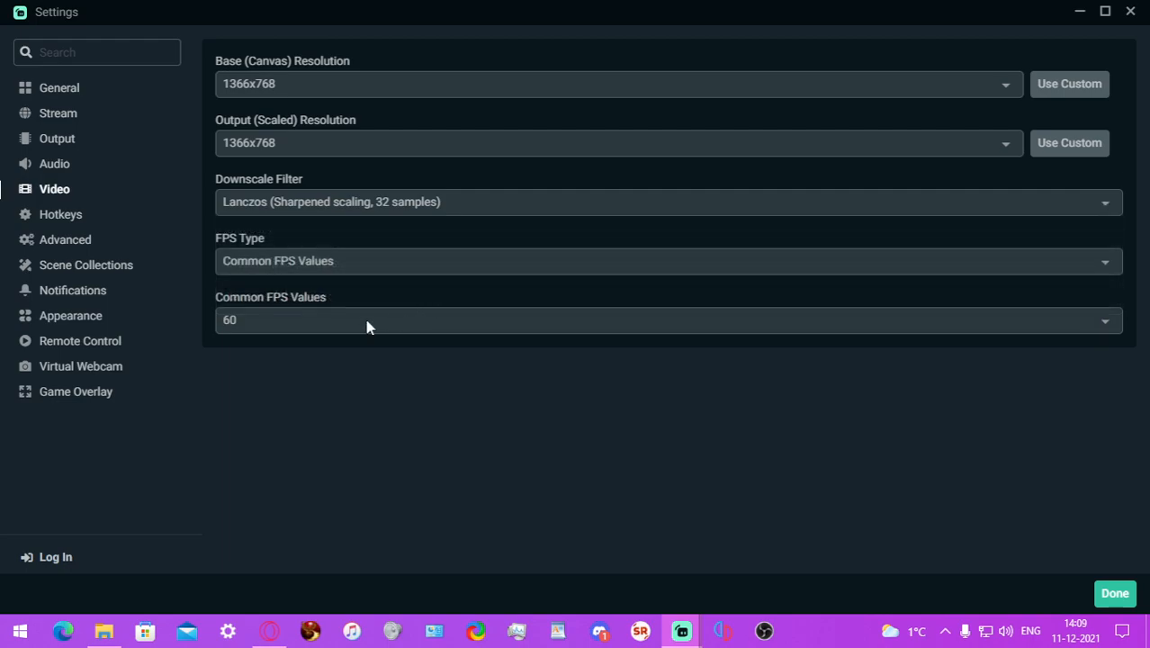
click(343, 260)
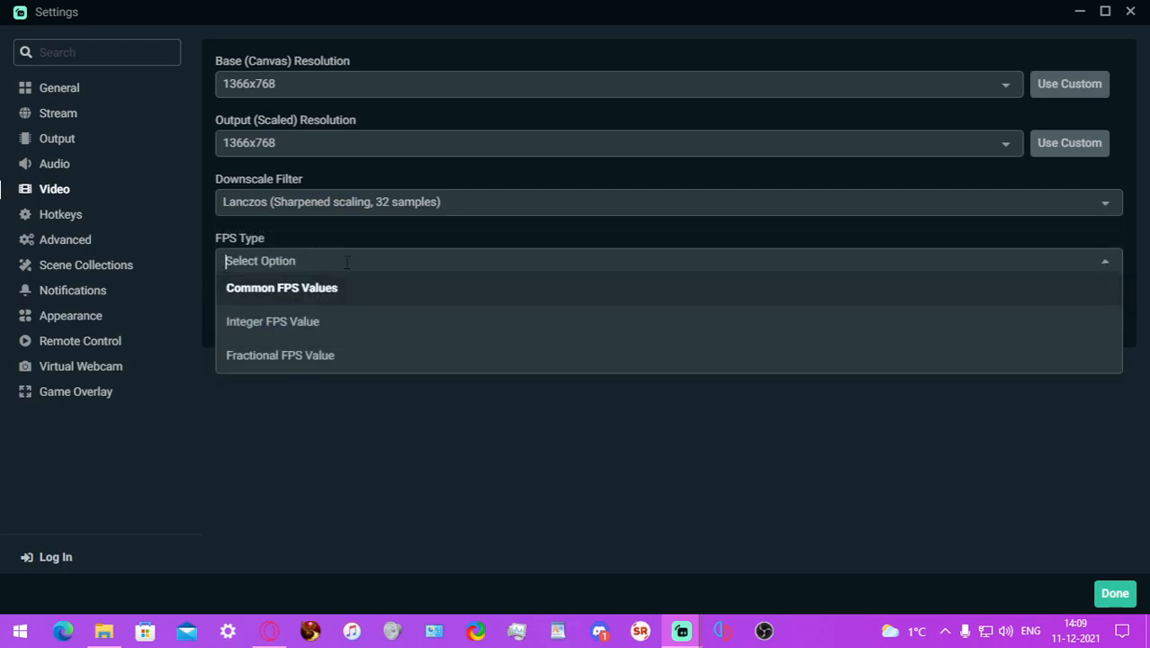
click(304, 289)
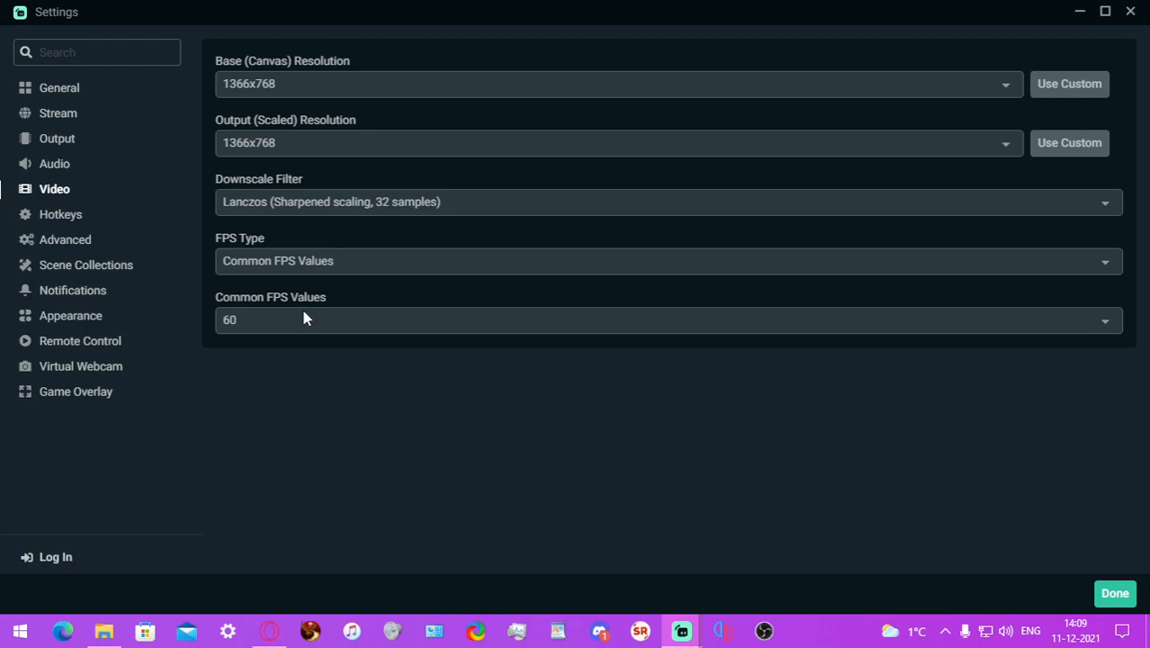
Select 60 as the common FPS value for the video output
click(304, 319)
scroll(352, 508, down, 1)
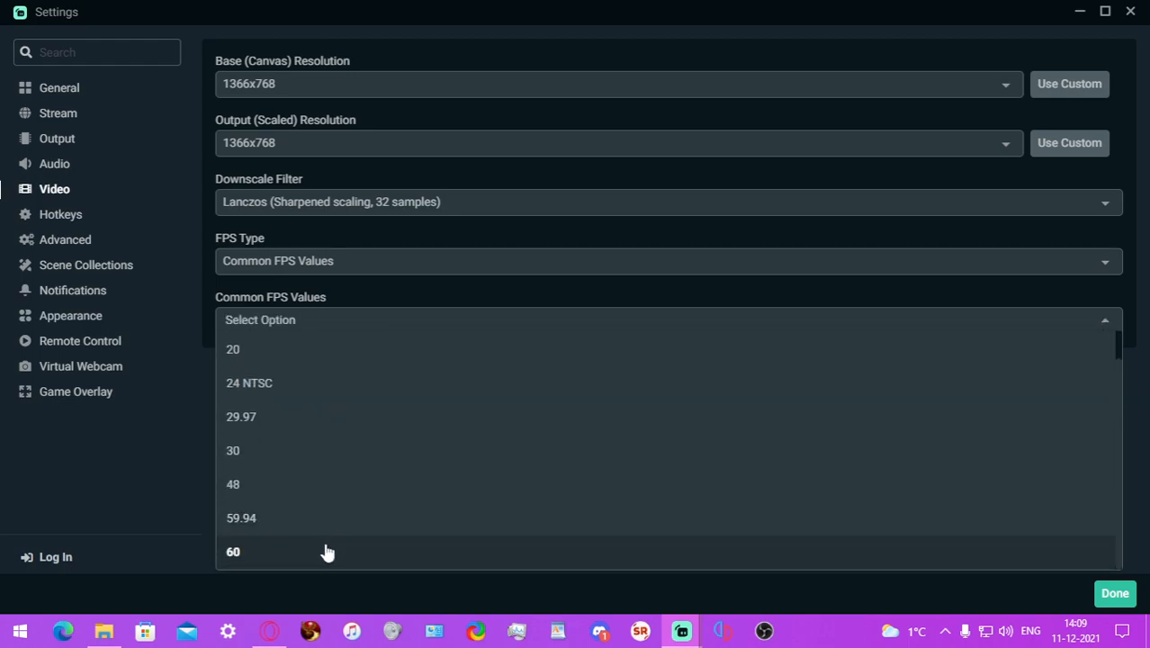
click(326, 552)
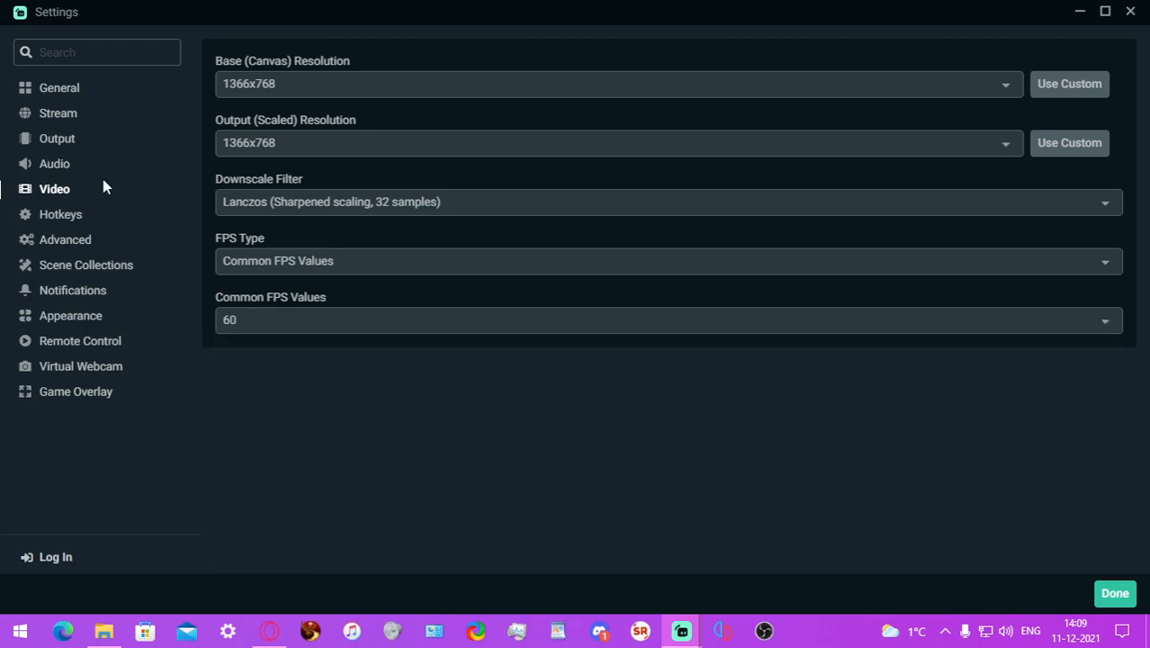
In the audio settings, set Desktop Audio Device 1 to Speakers (High Definition Audio Device) and Mic/Auxiliary Device 1 to Disabled
click(63, 167)
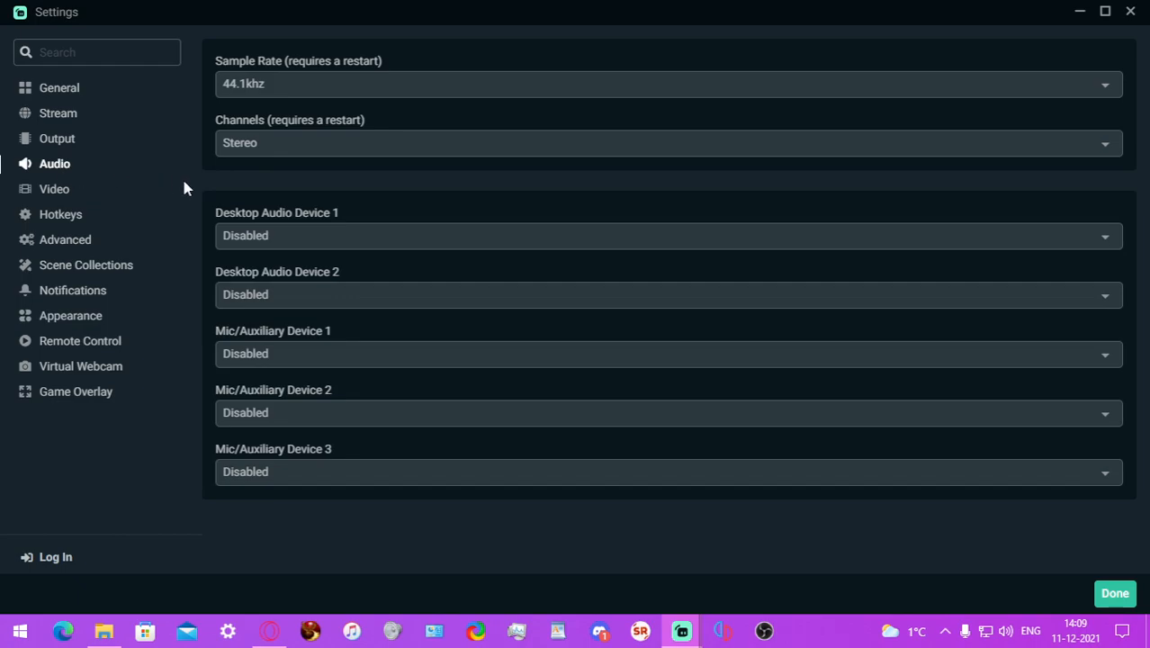
click(312, 240)
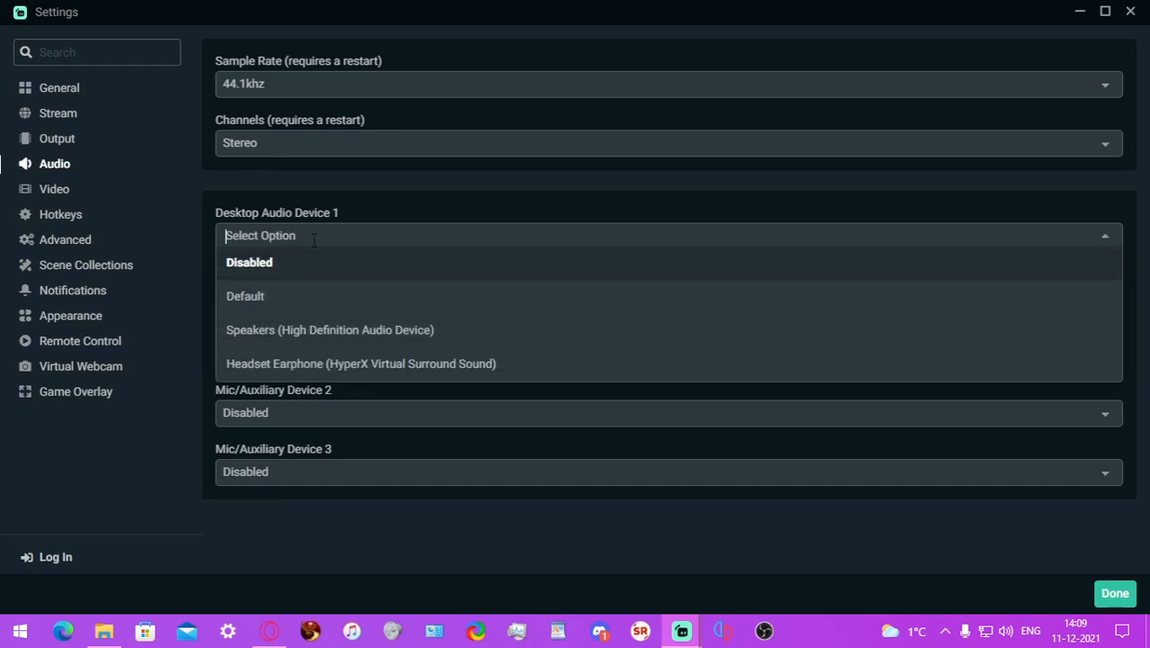
click(354, 330)
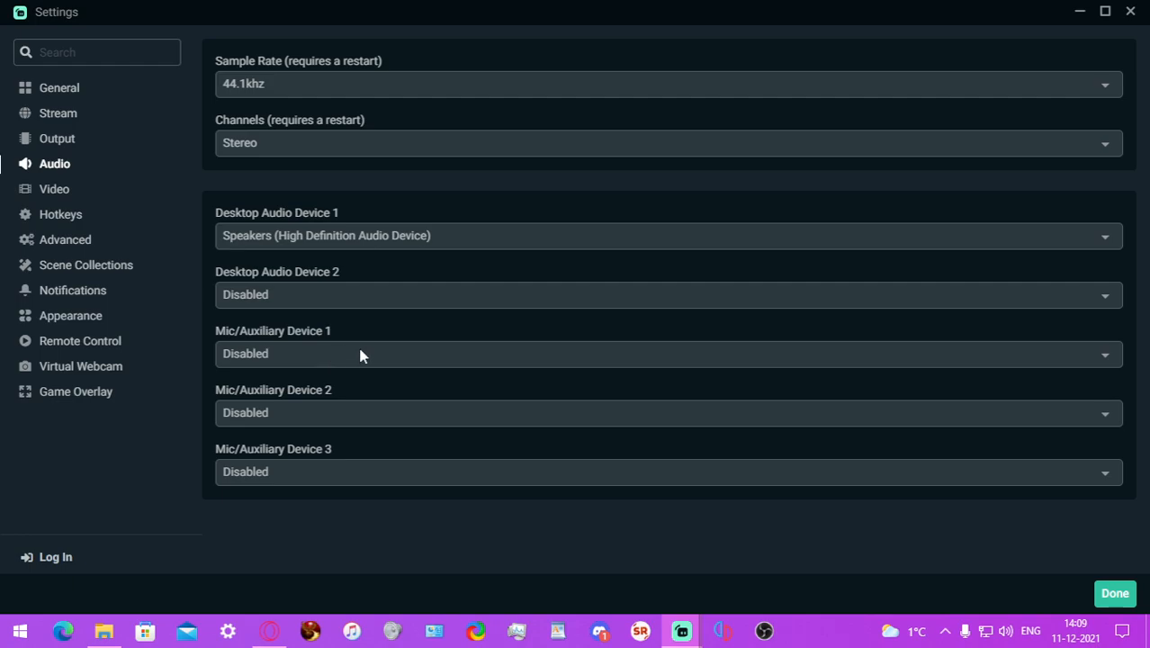
click(360, 356)
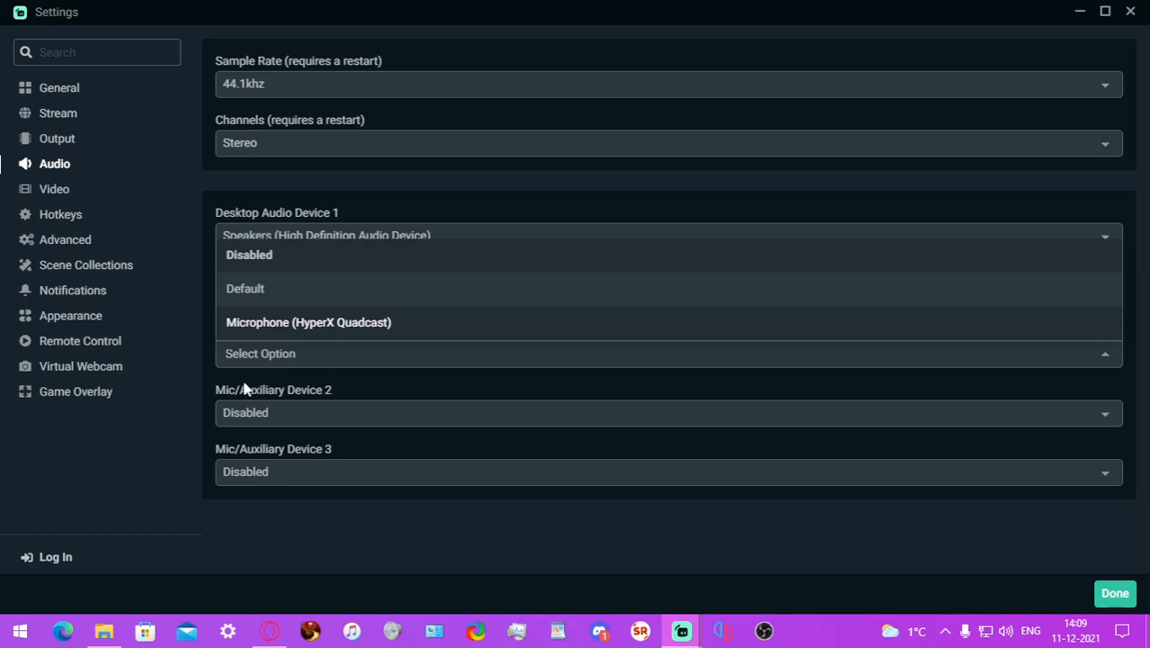
click(241, 262)
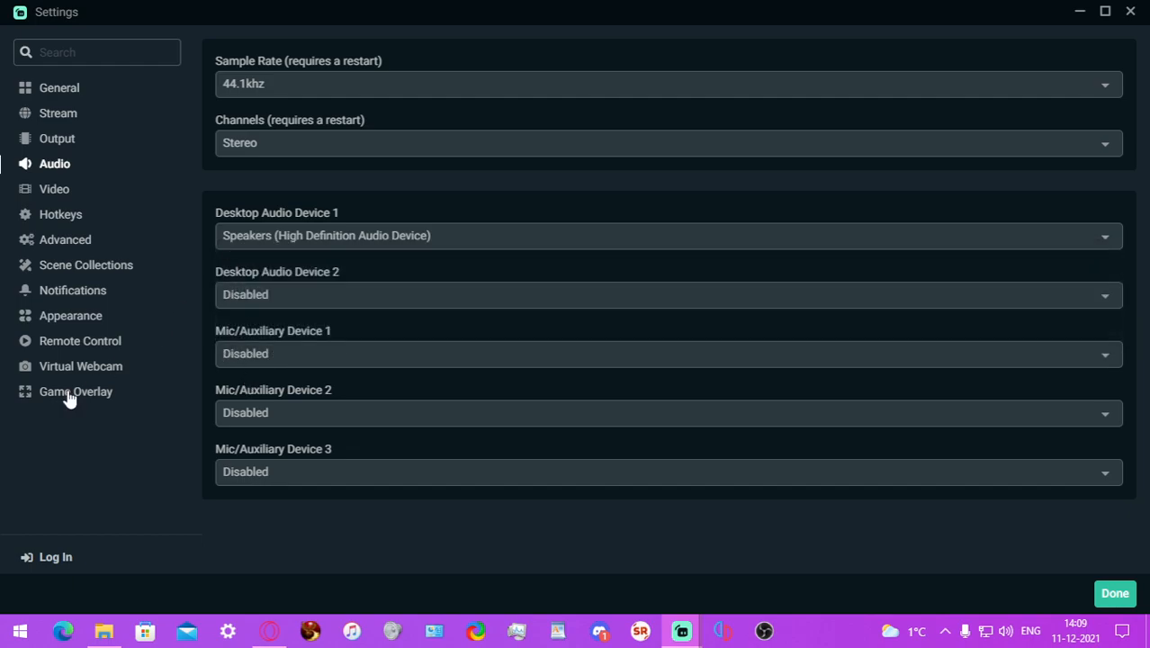